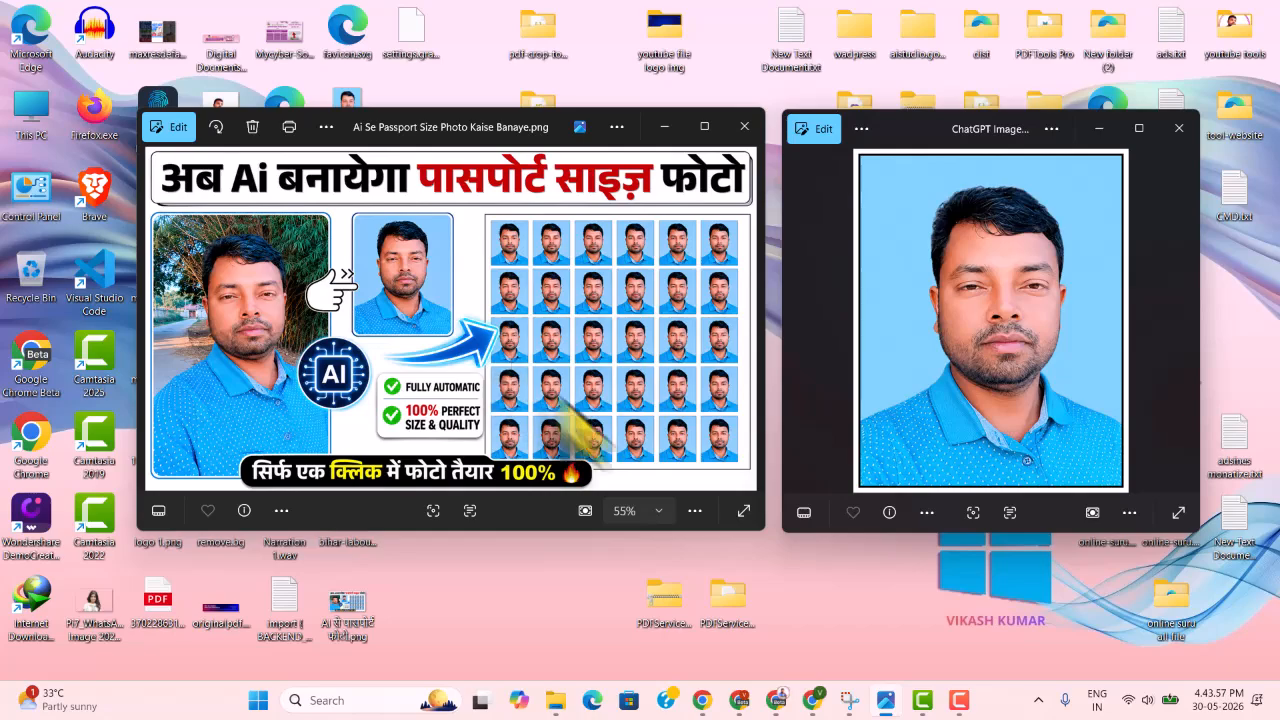
Switch to Chrome and open the full list of CSC tools on the onlinesuru.in site
left_click(814, 702)
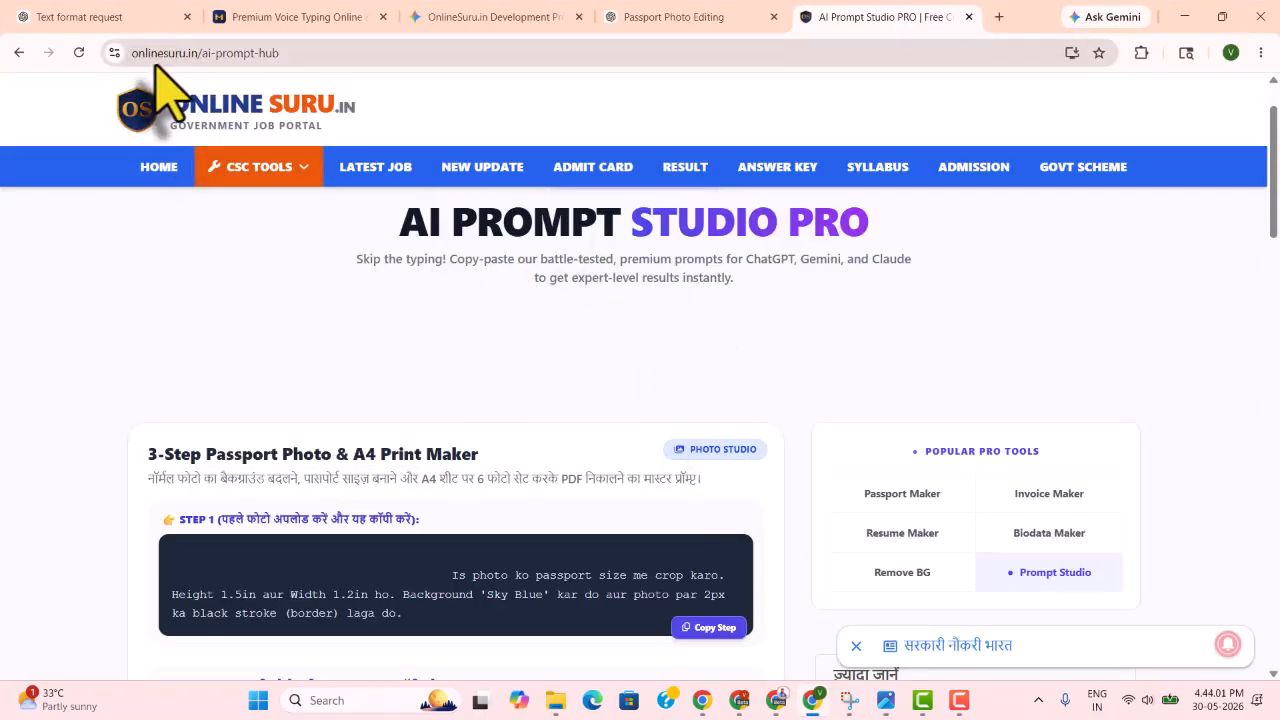
scroll(488, 345, "down", 2)
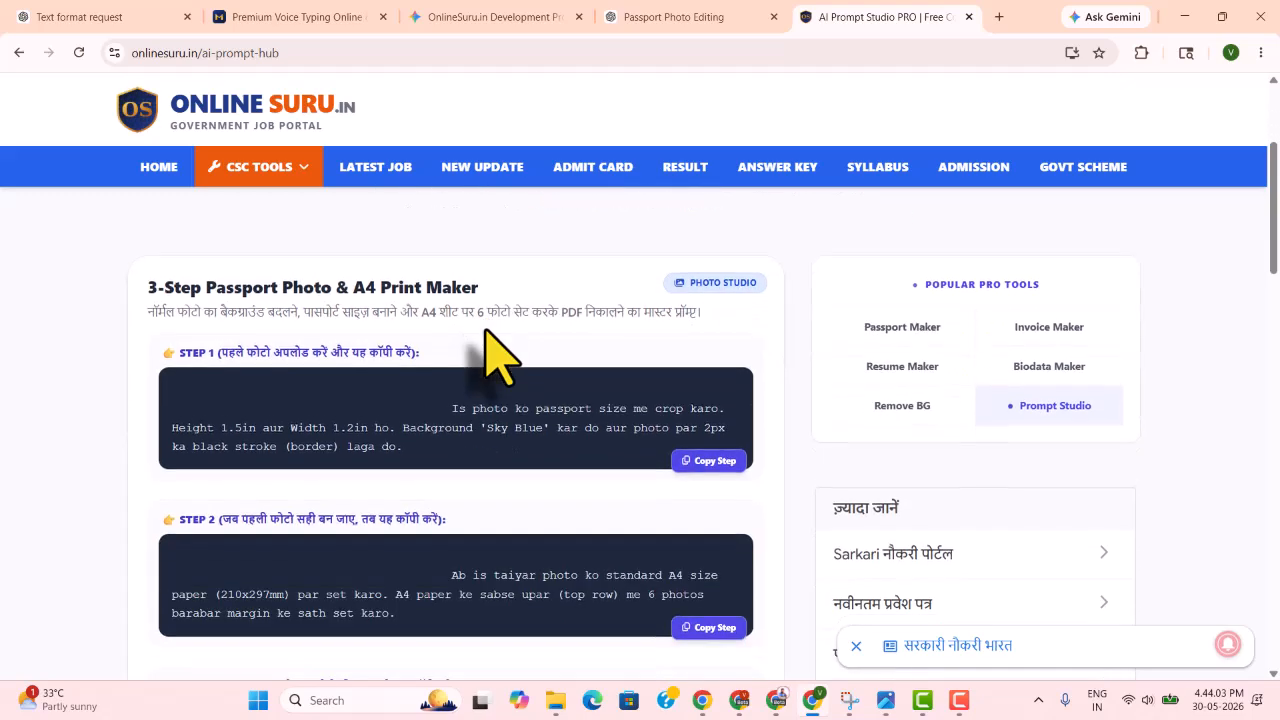
scroll(488, 345, "up", 3)
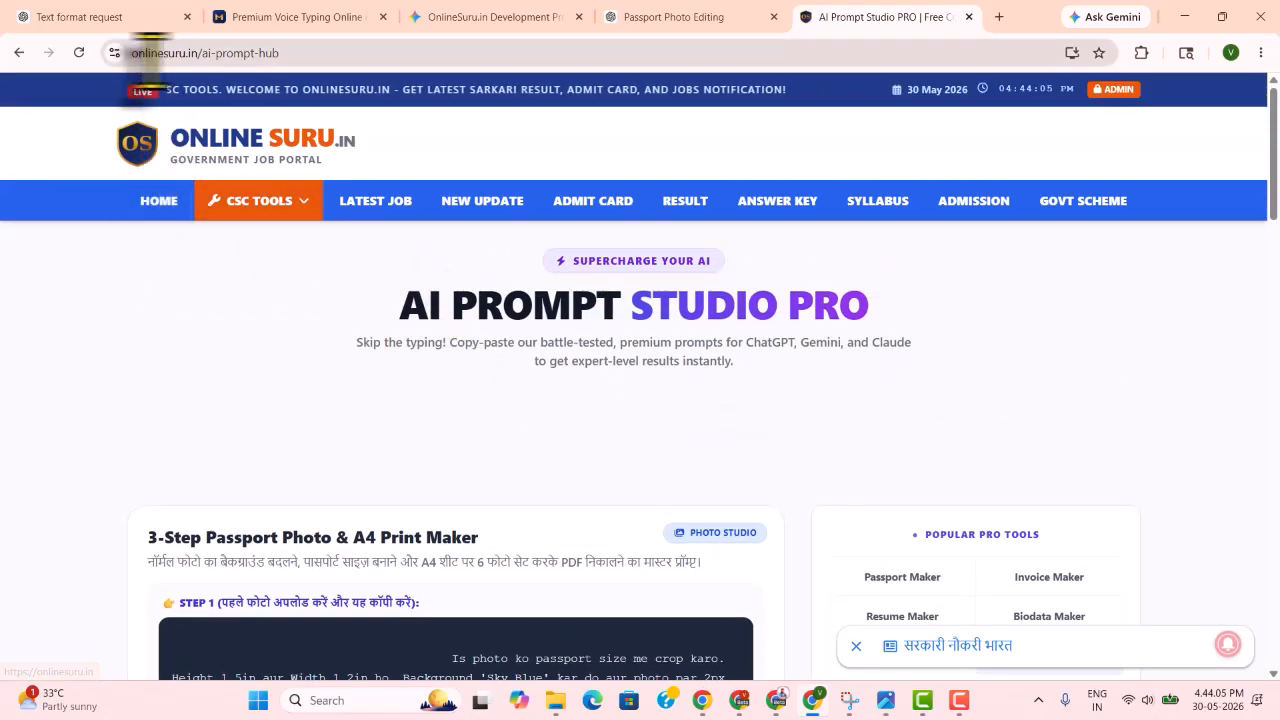
mouse_move(260, 205)
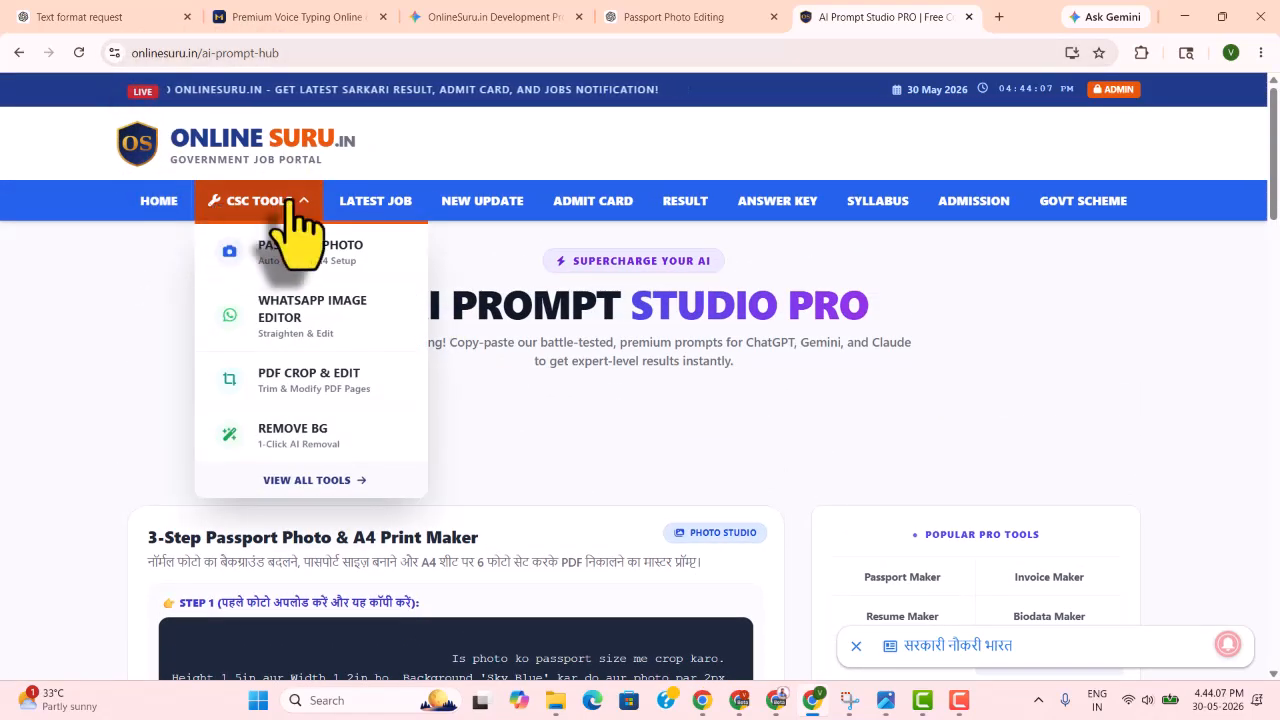
left_click(316, 483)
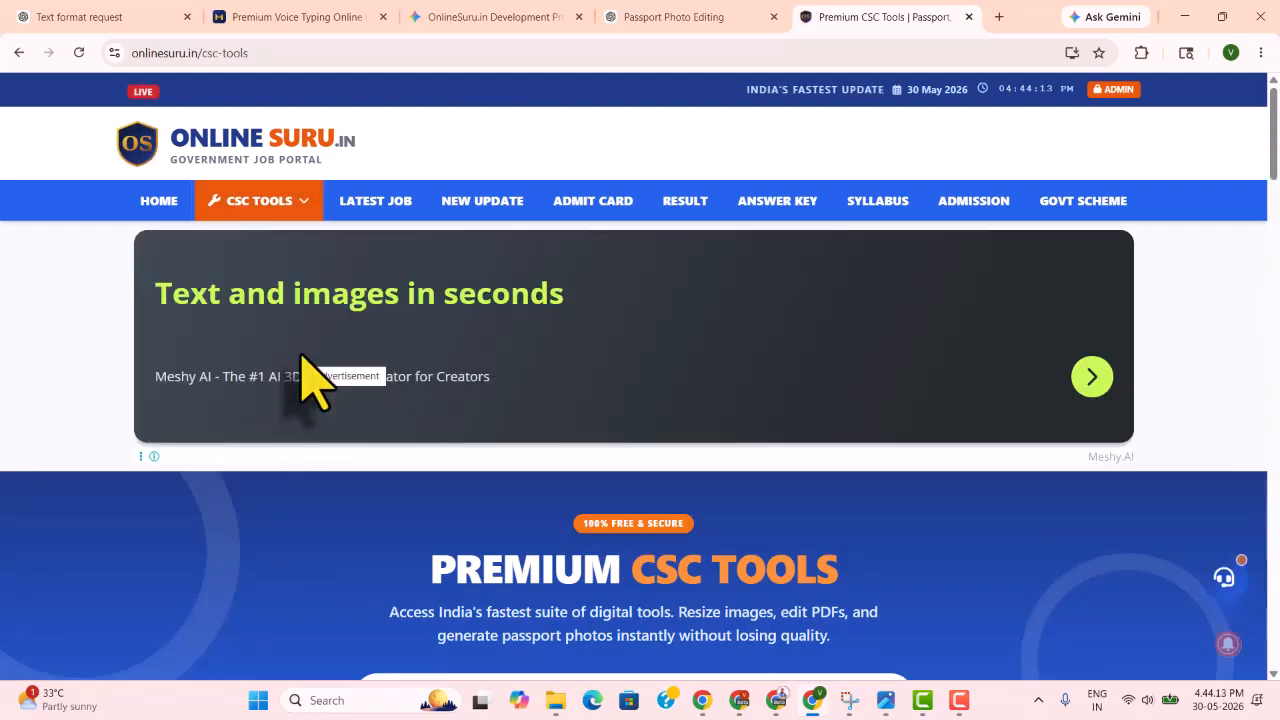
Find AI Prompt Studio PRO in the Utilities & Testing section of the CSC tools and open it
scroll(310, 380, "down", 12)
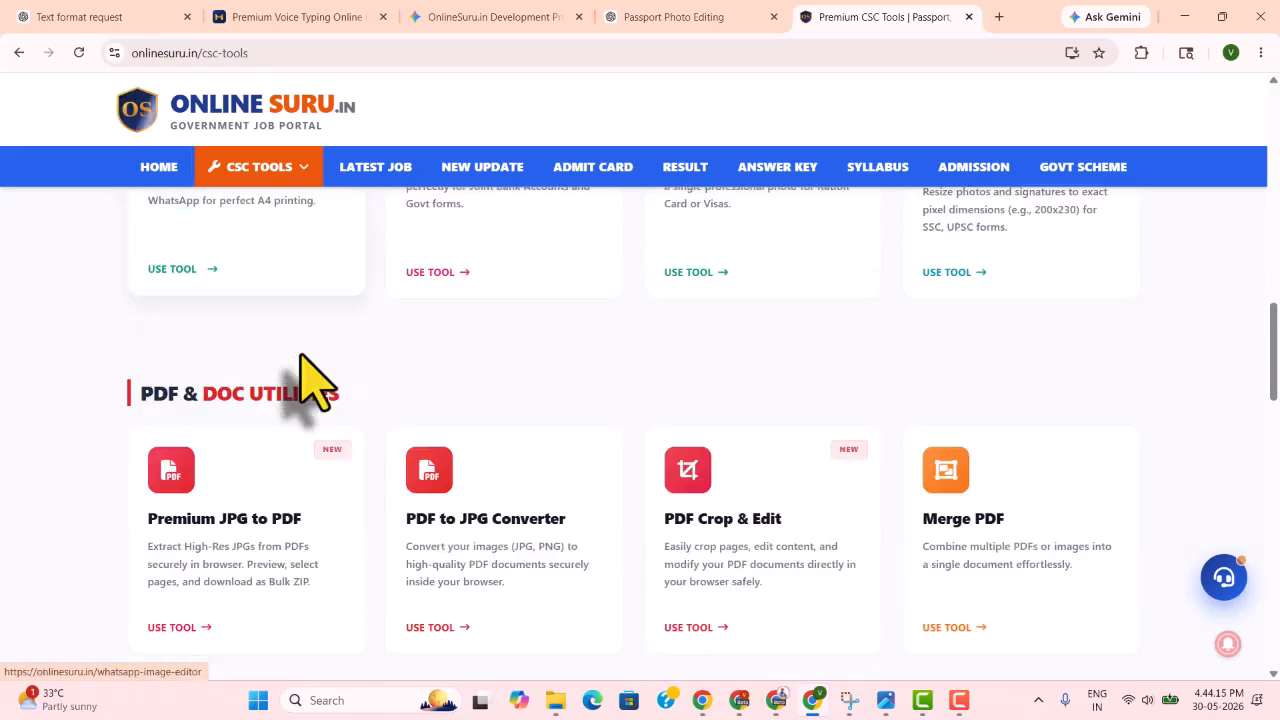
scroll(310, 385, "down", 8)
scroll(294, 357, "up", 2)
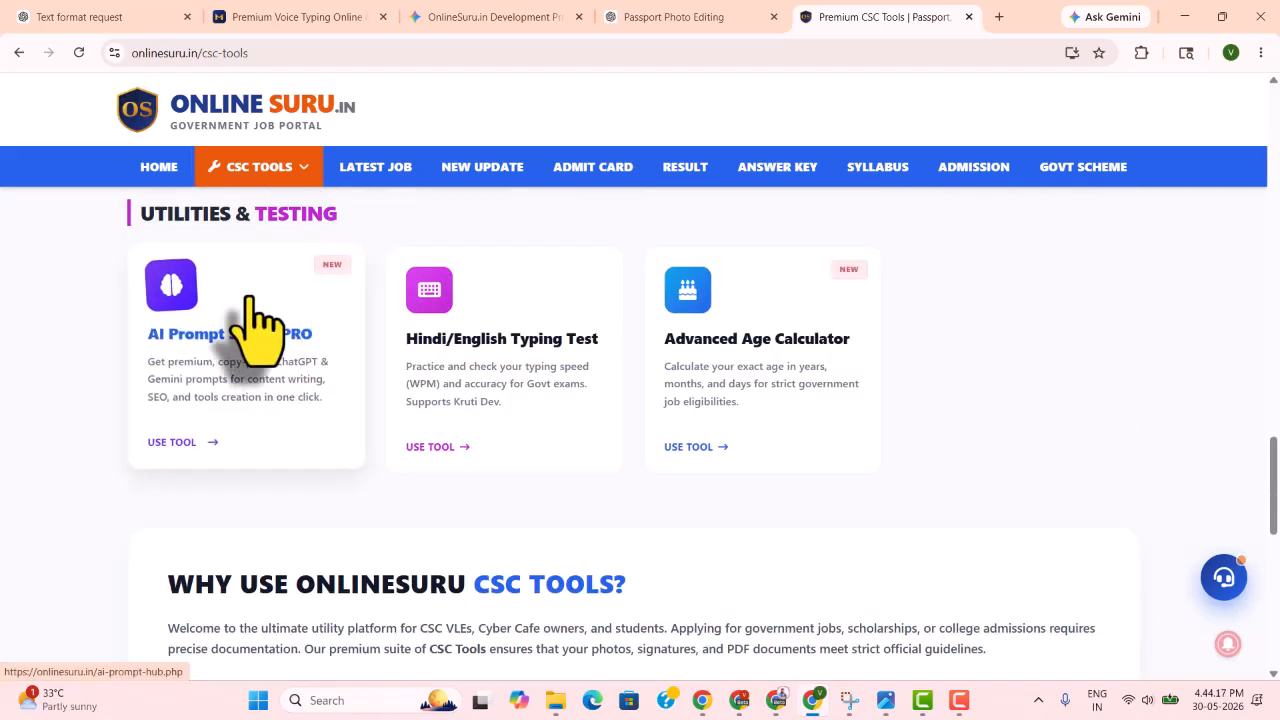
scroll(247, 305, "up", 1)
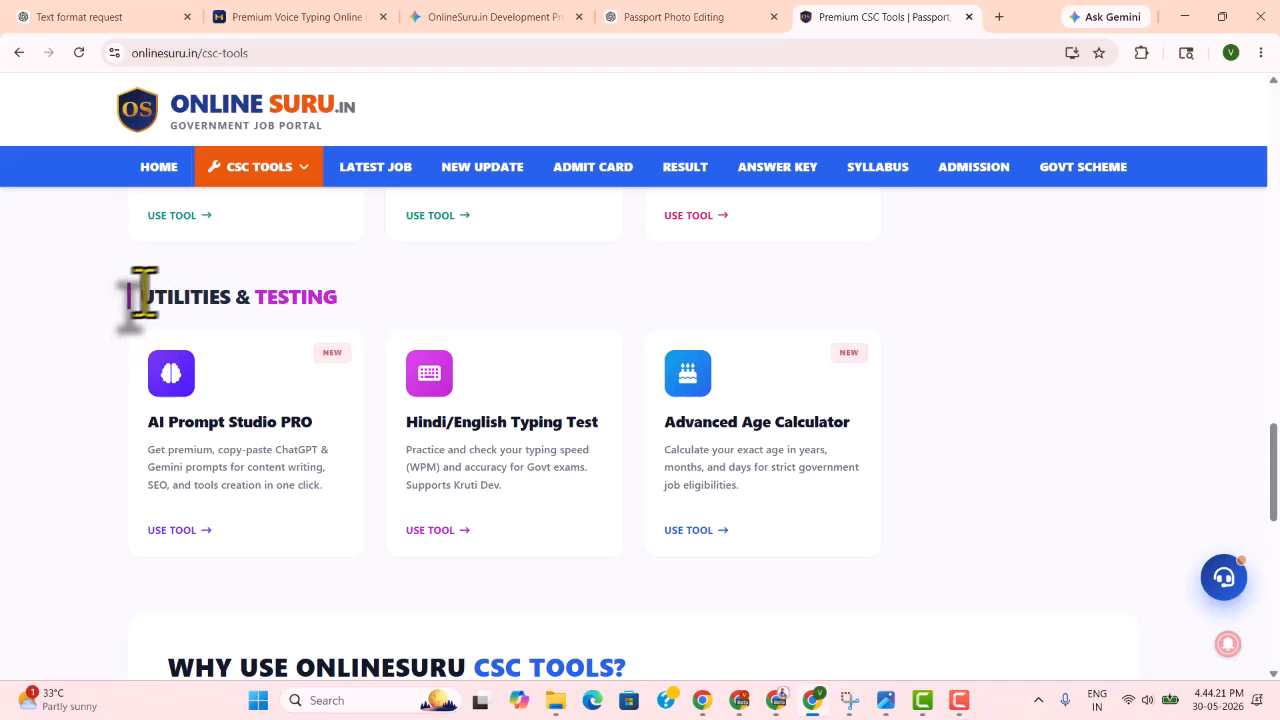
left_click_drag(143, 296, 315, 298)
left_click(249, 491)
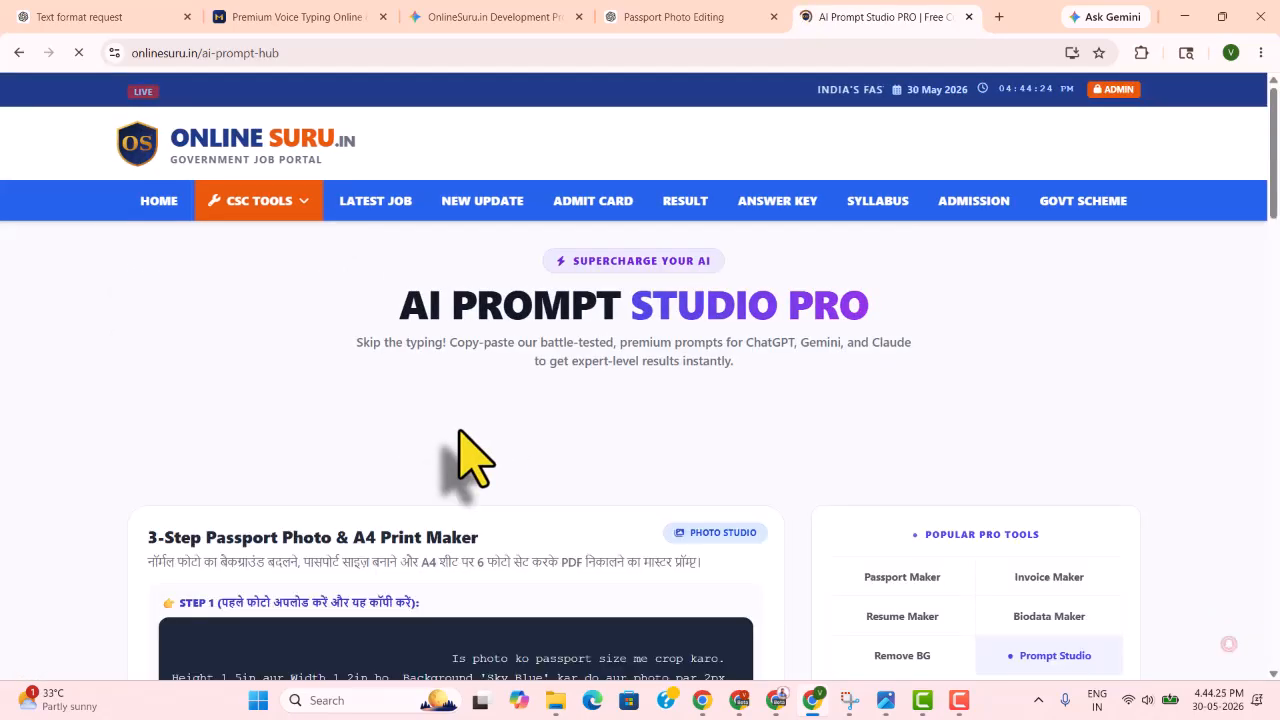
Review the step prompts of the 3-Step Passport Photo & A4 Print Maker
scroll(470, 460, "down", 3)
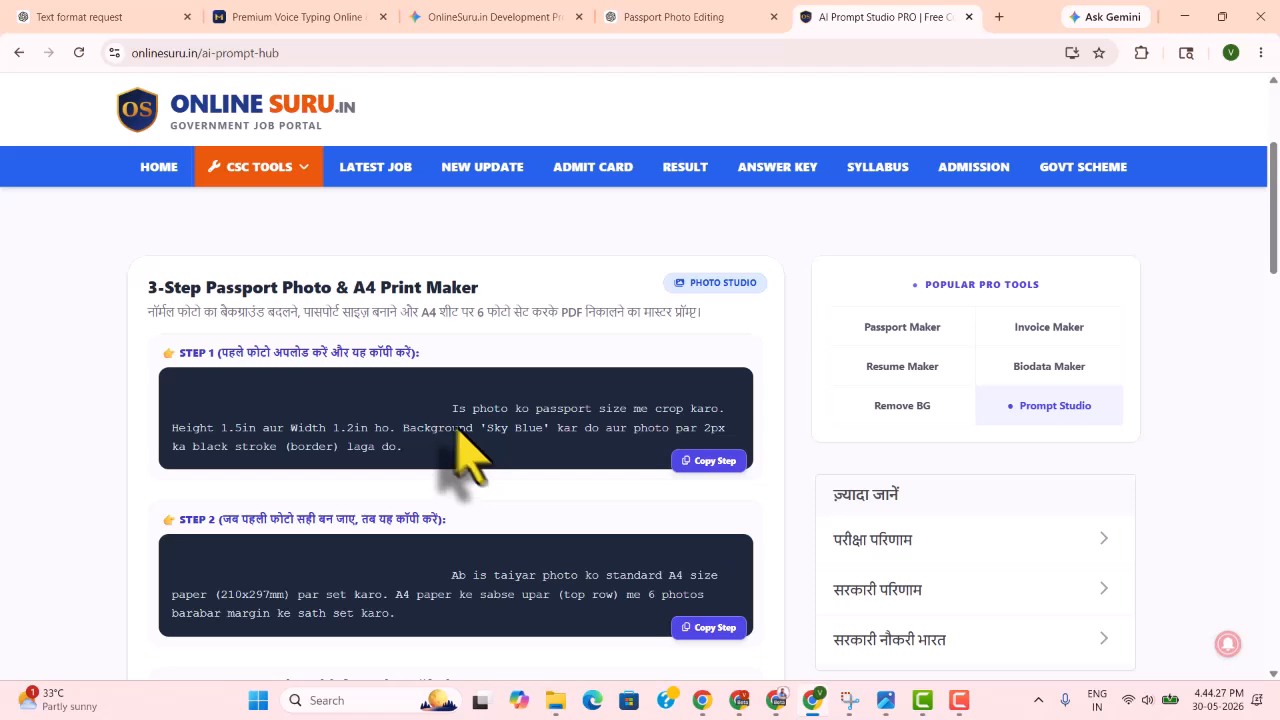
left_click_drag(165, 288, 476, 287)
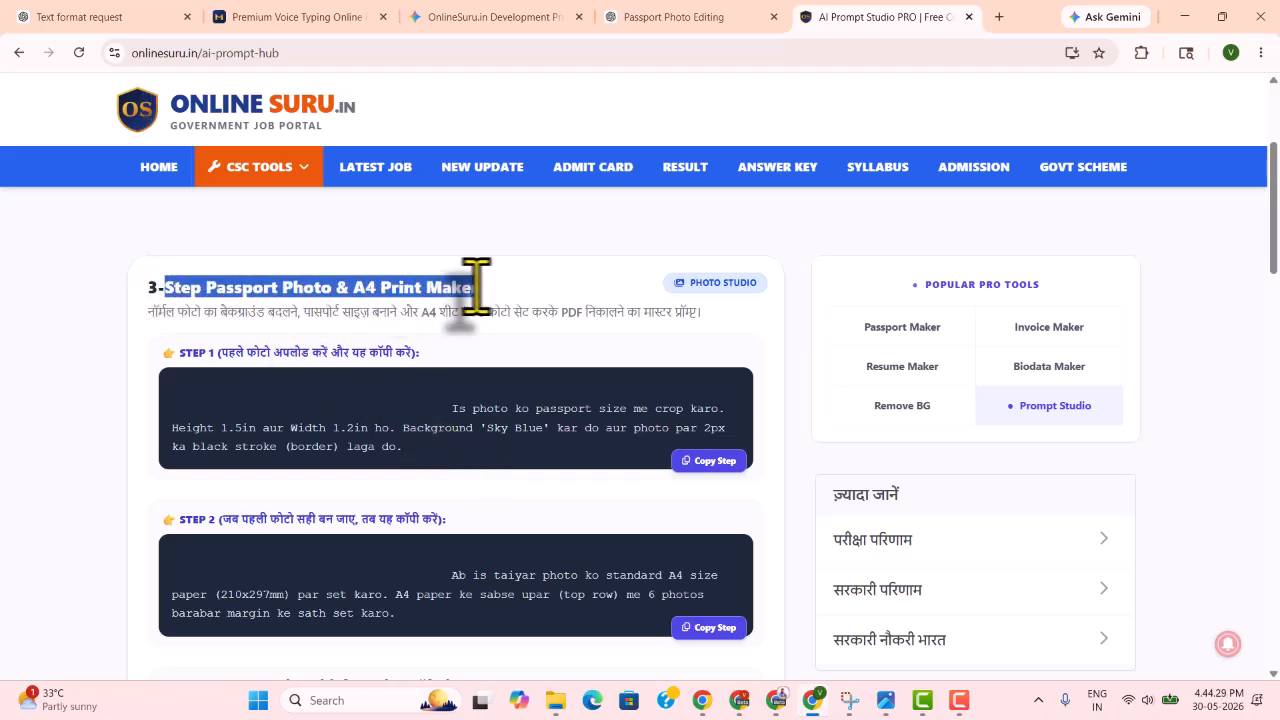
left_click(528, 303)
scroll(628, 316, "down", 1)
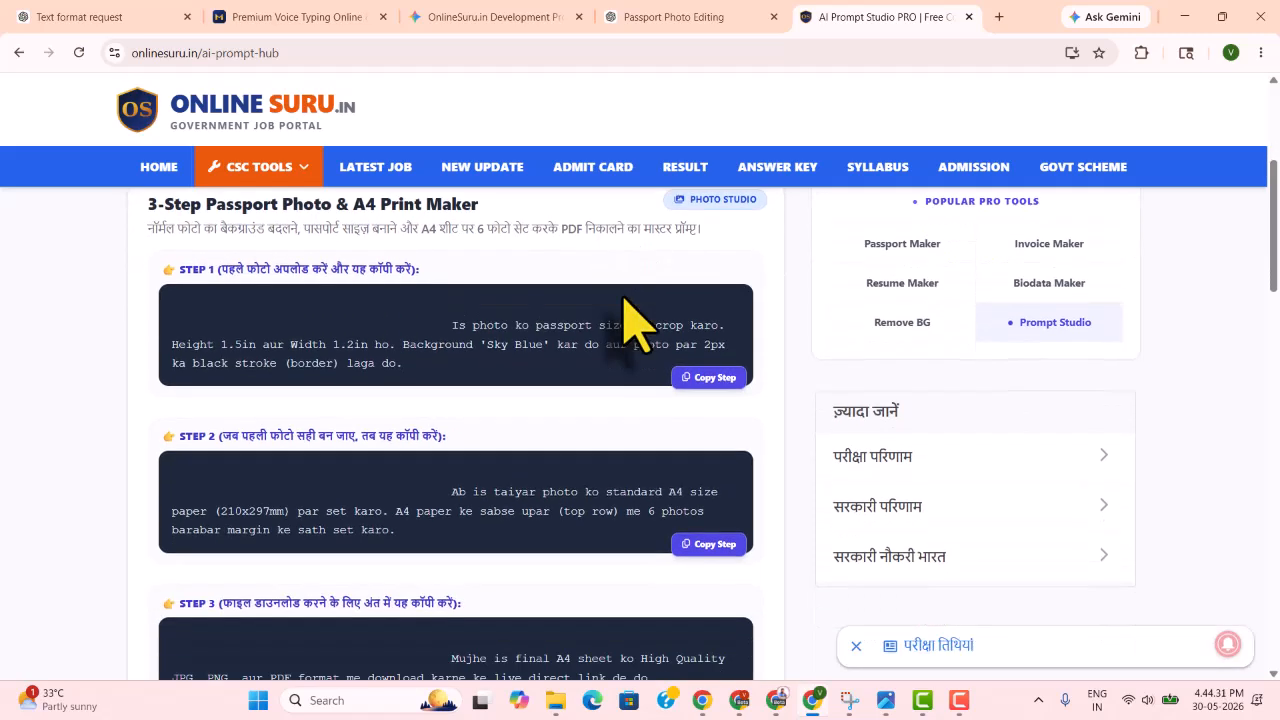
scroll(628, 320, "up", 1)
scroll(1272, 205, "down", 1)
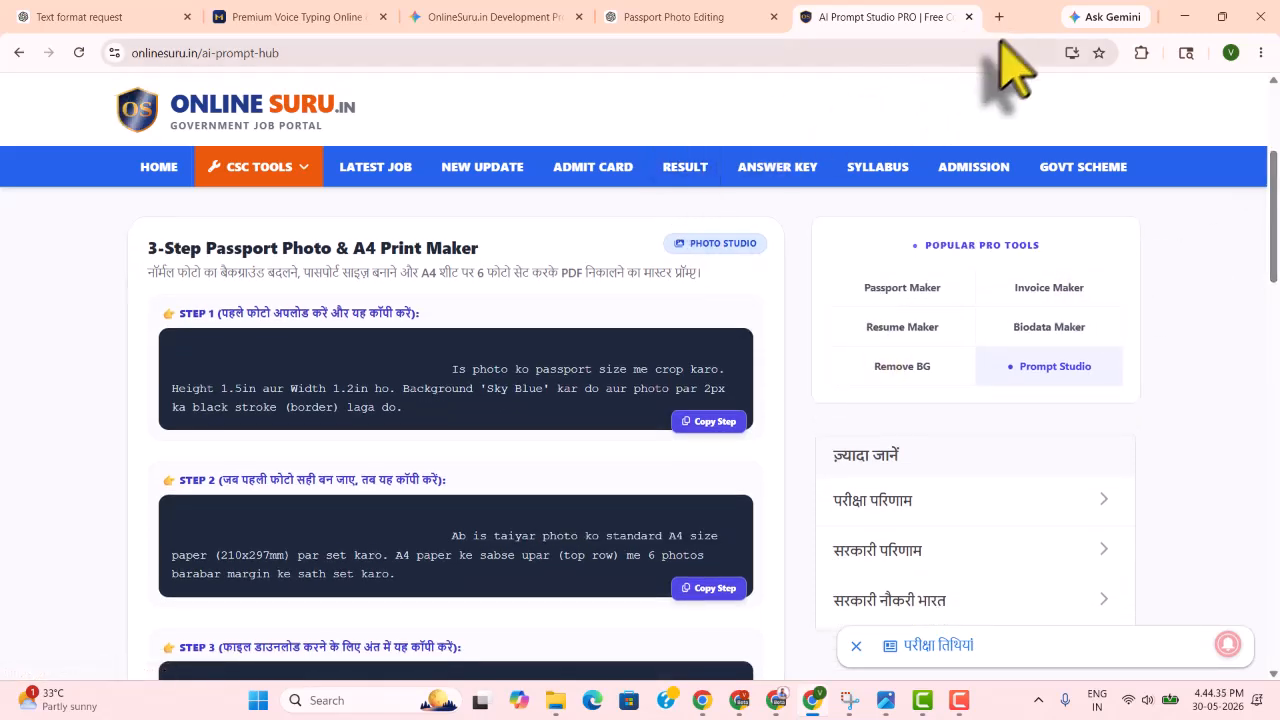
Open chatgpt.com in a new browser tab
key("ctrl+t")
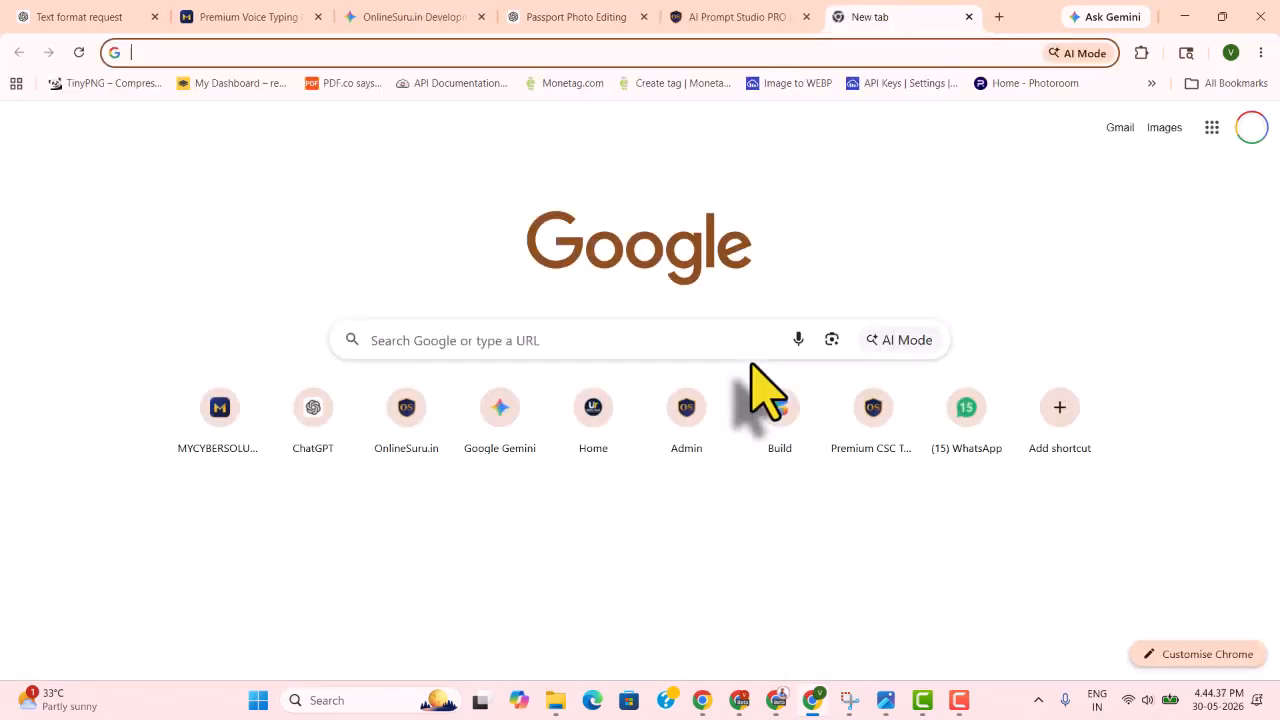
type("G")
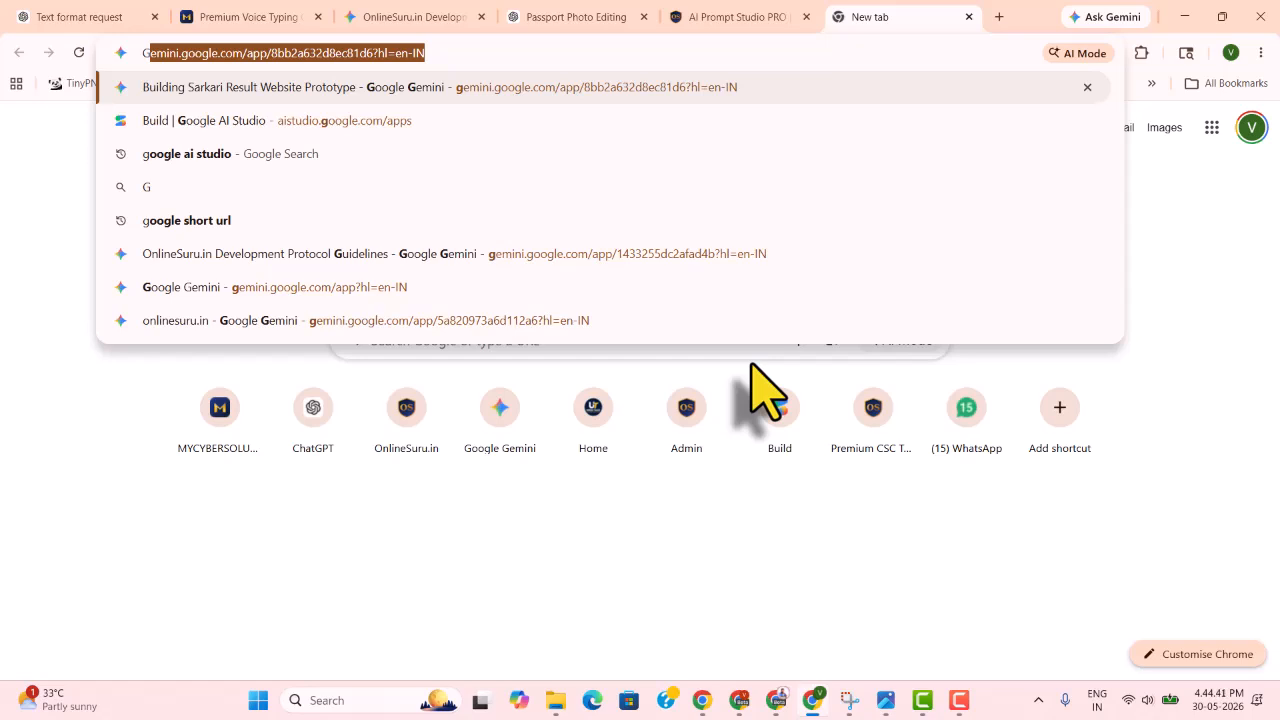
type("M")
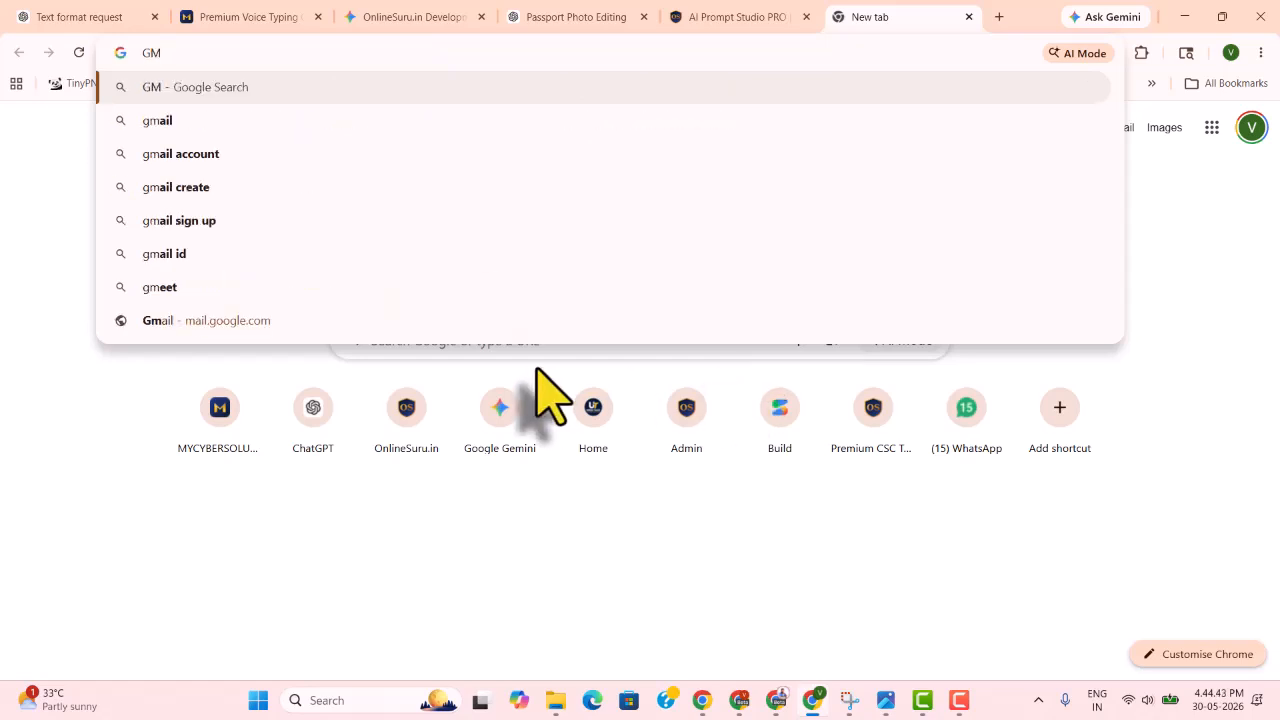
key("BackSpace")
key("BackSpace")
type("Chat")
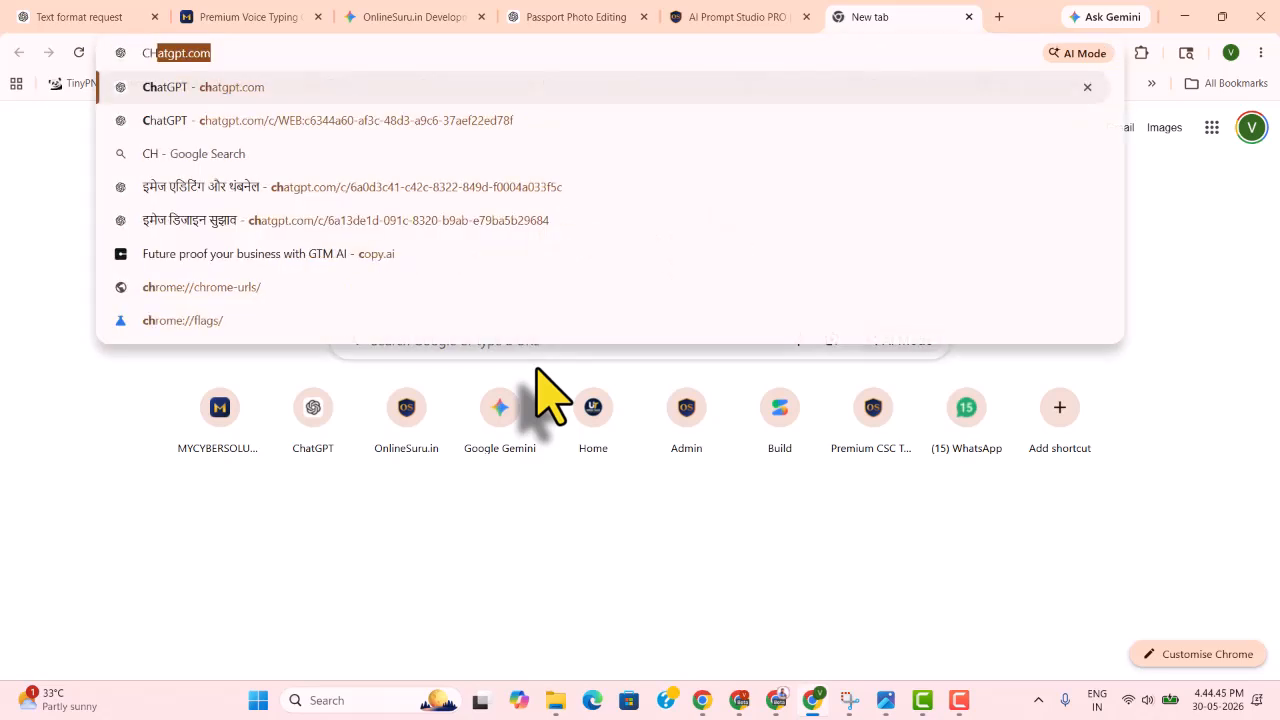
key("Return")
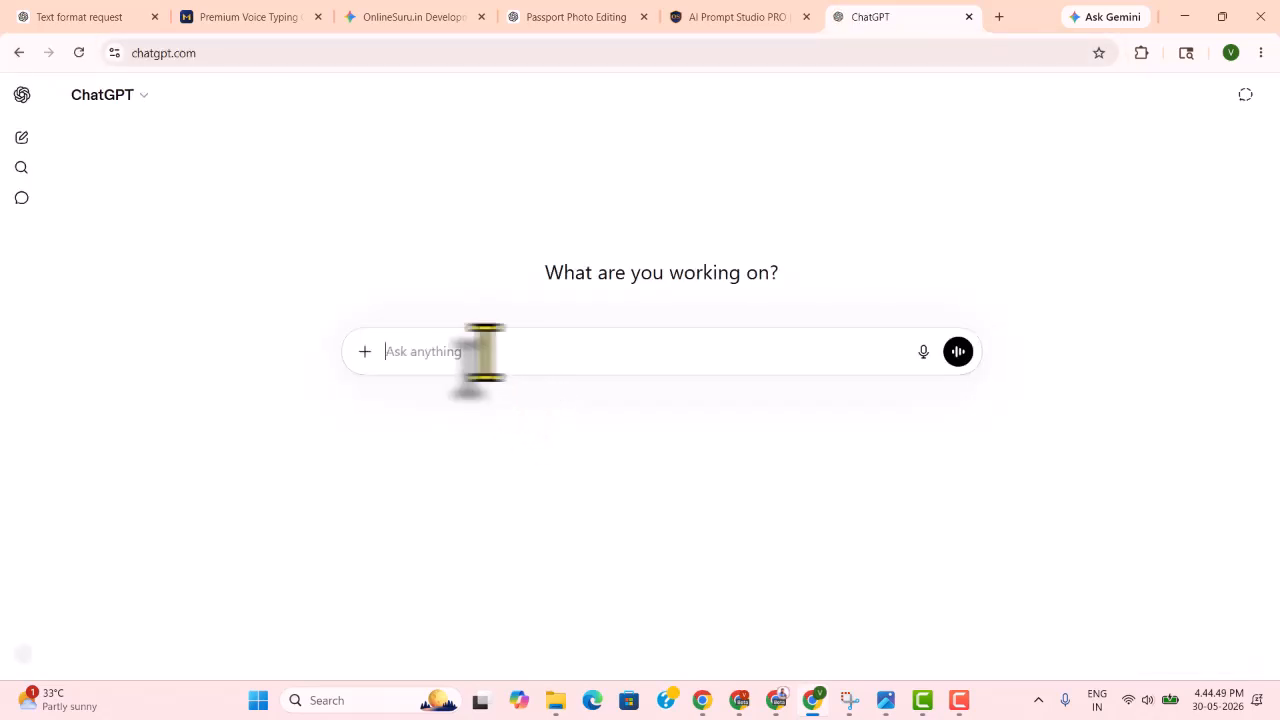
Attach the JPEG portrait of the man in the blue shirt from the Desktop folder to the new chat
left_click(364, 351)
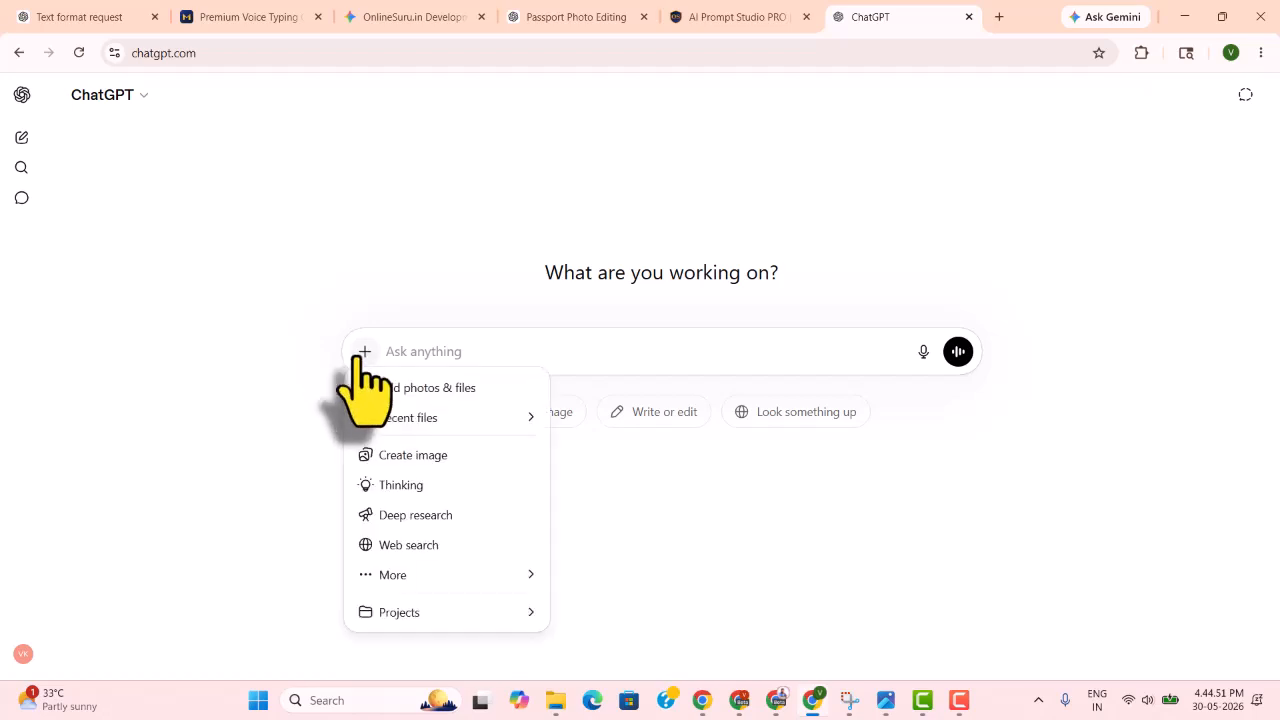
left_click(420, 392)
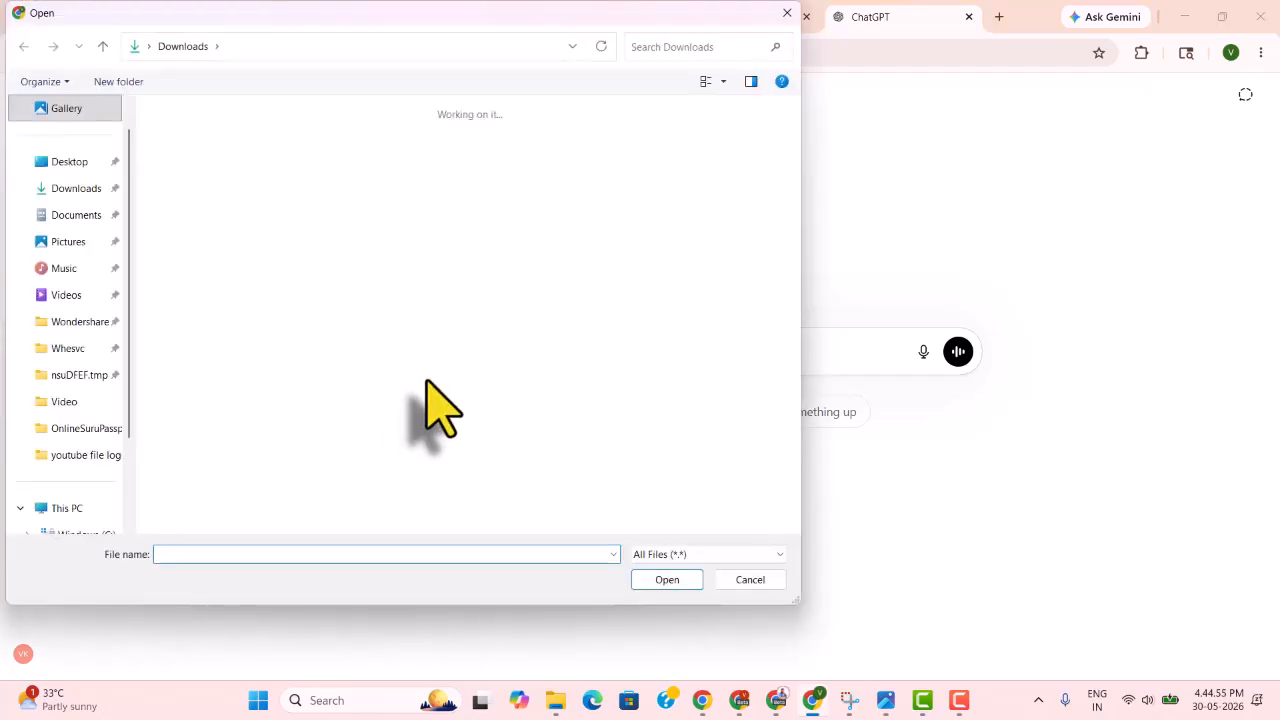
left_click(86, 163)
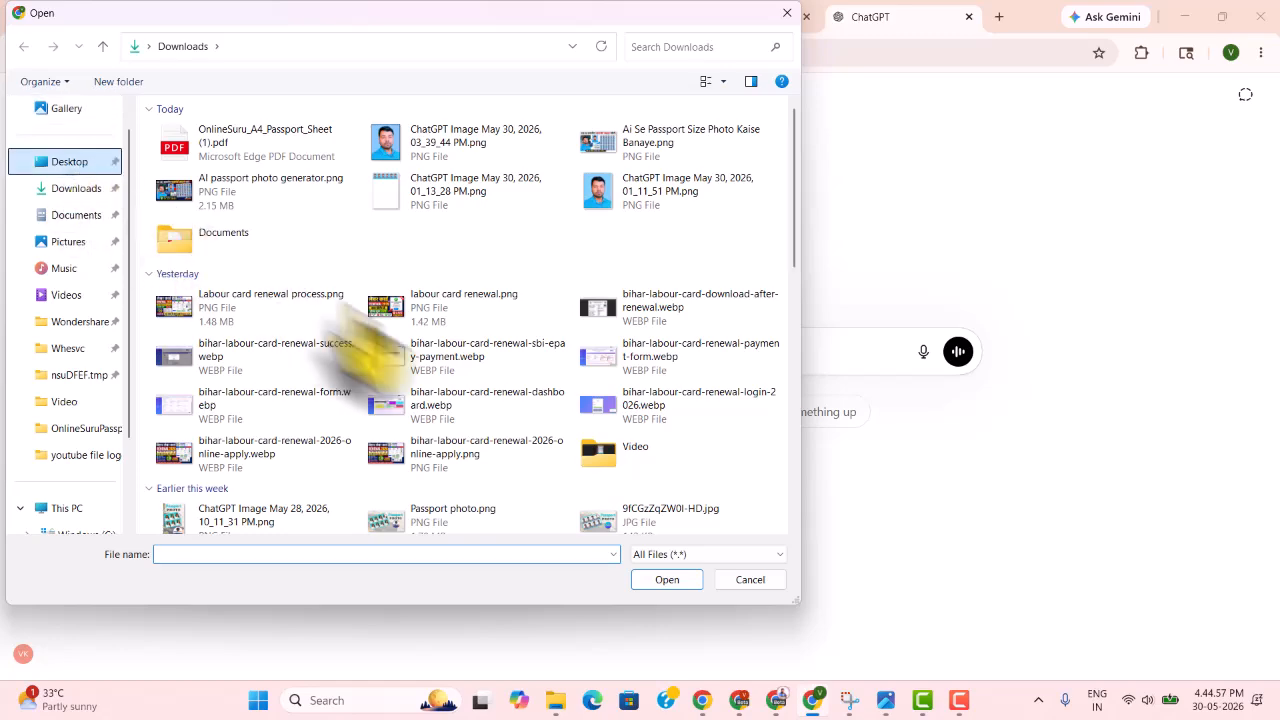
scroll(470, 410, "down", 5)
scroll(462, 390, "down", 2)
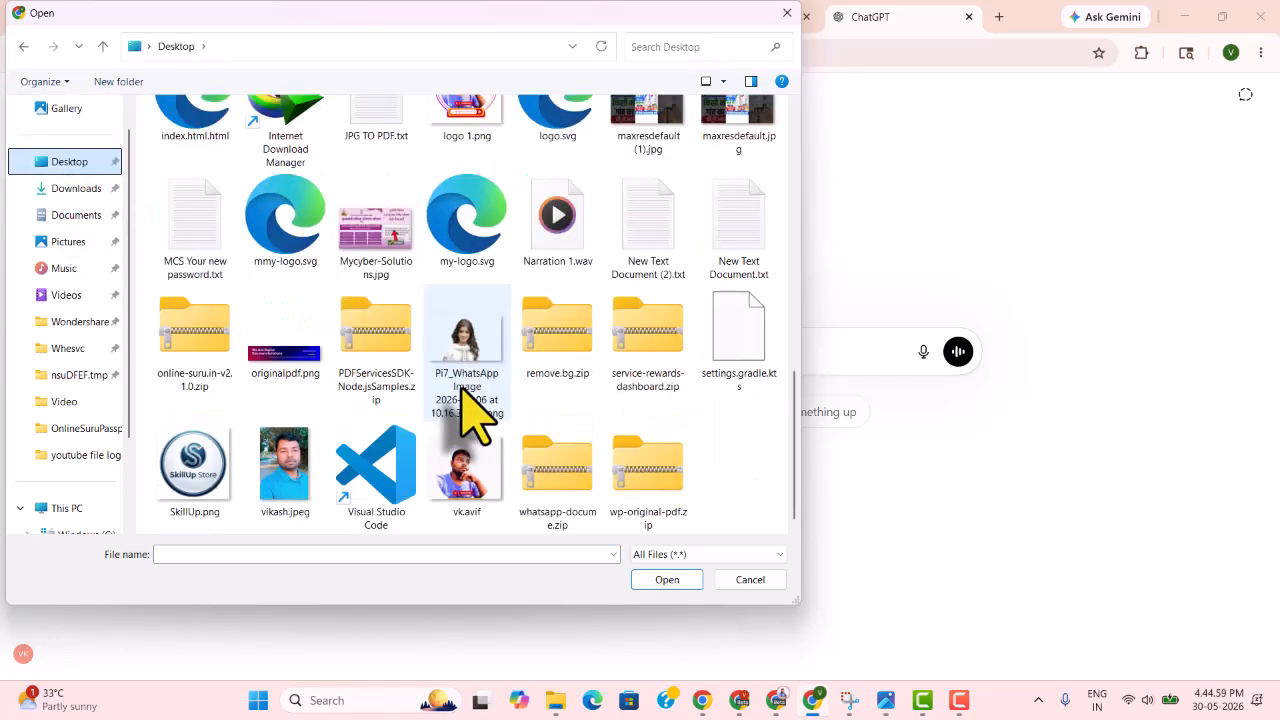
double_click(274, 482)
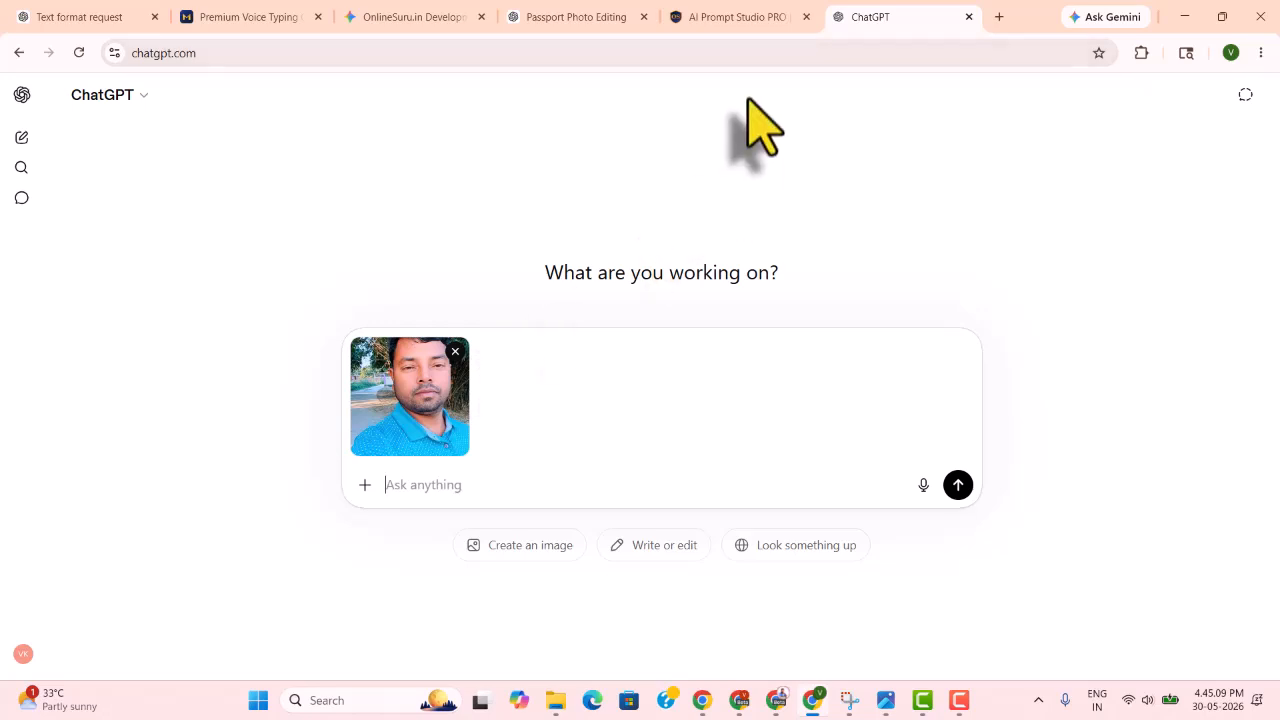
Copy the Step 1 passport-size crop prompt from AI Prompt Studio PRO and send it in ChatGPT with the attached photo
left_click(738, 17)
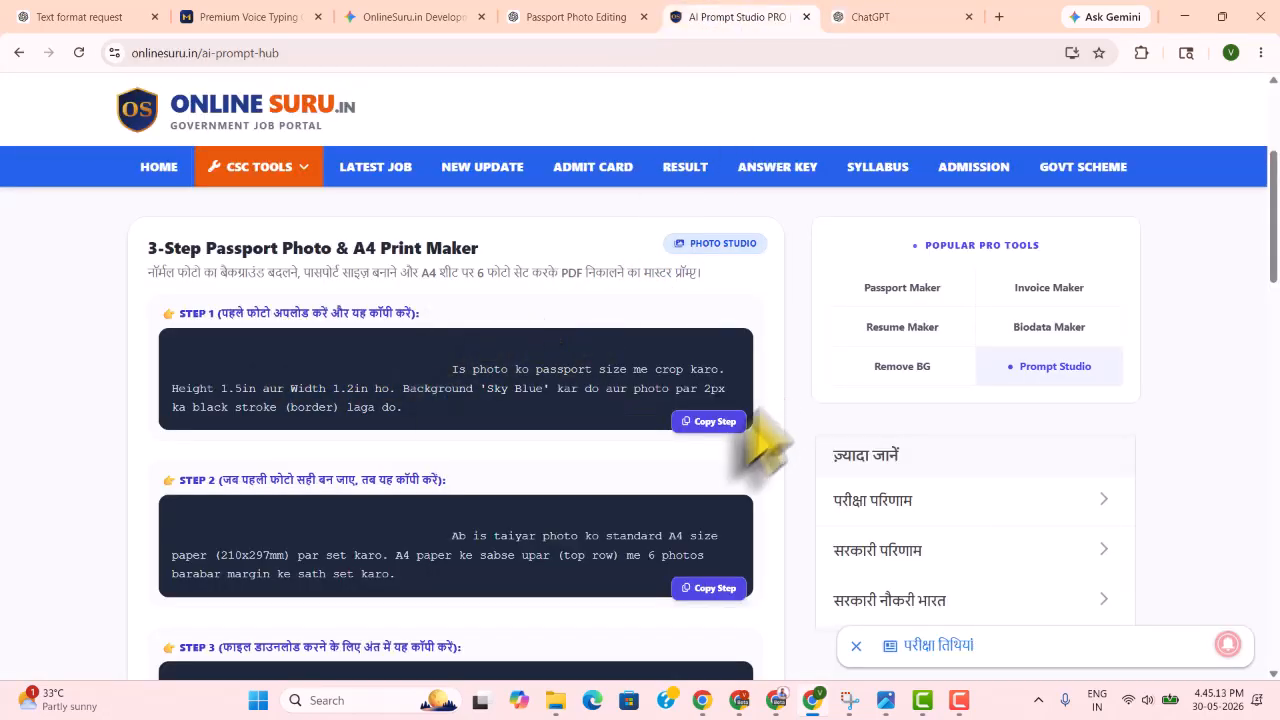
left_click(706, 421)
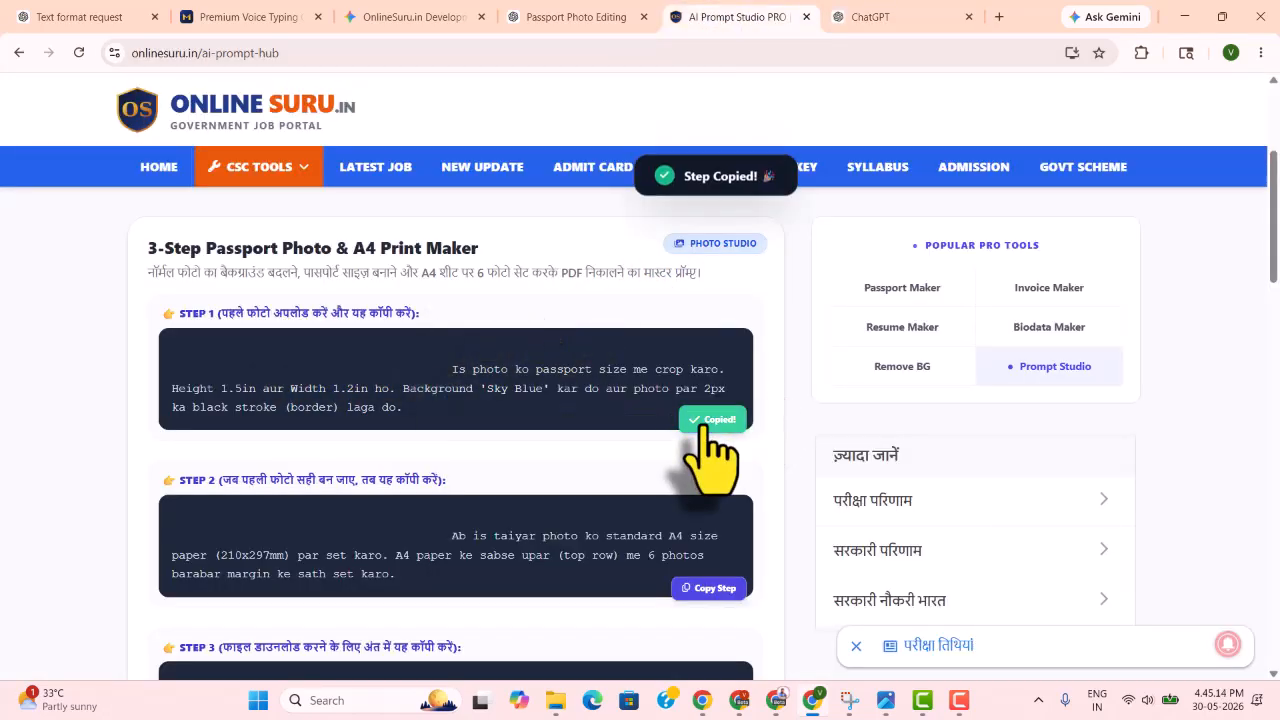
left_click(870, 17)
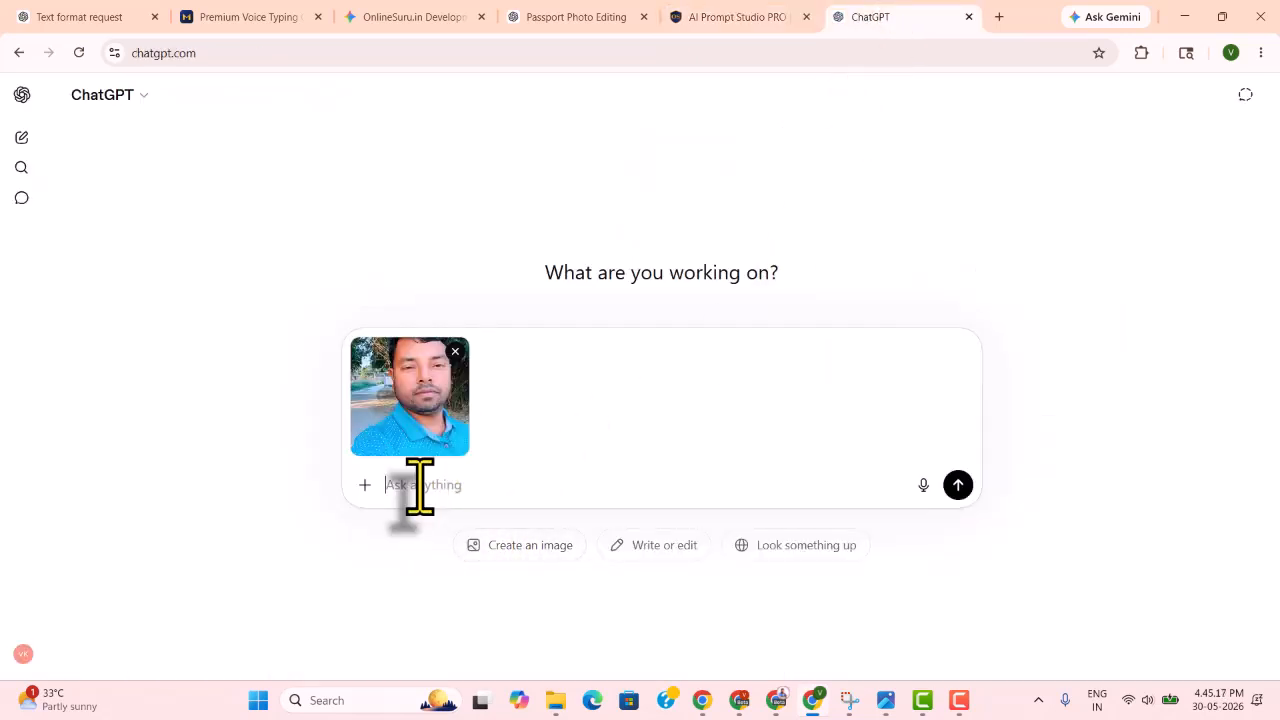
key("ctrl+v")
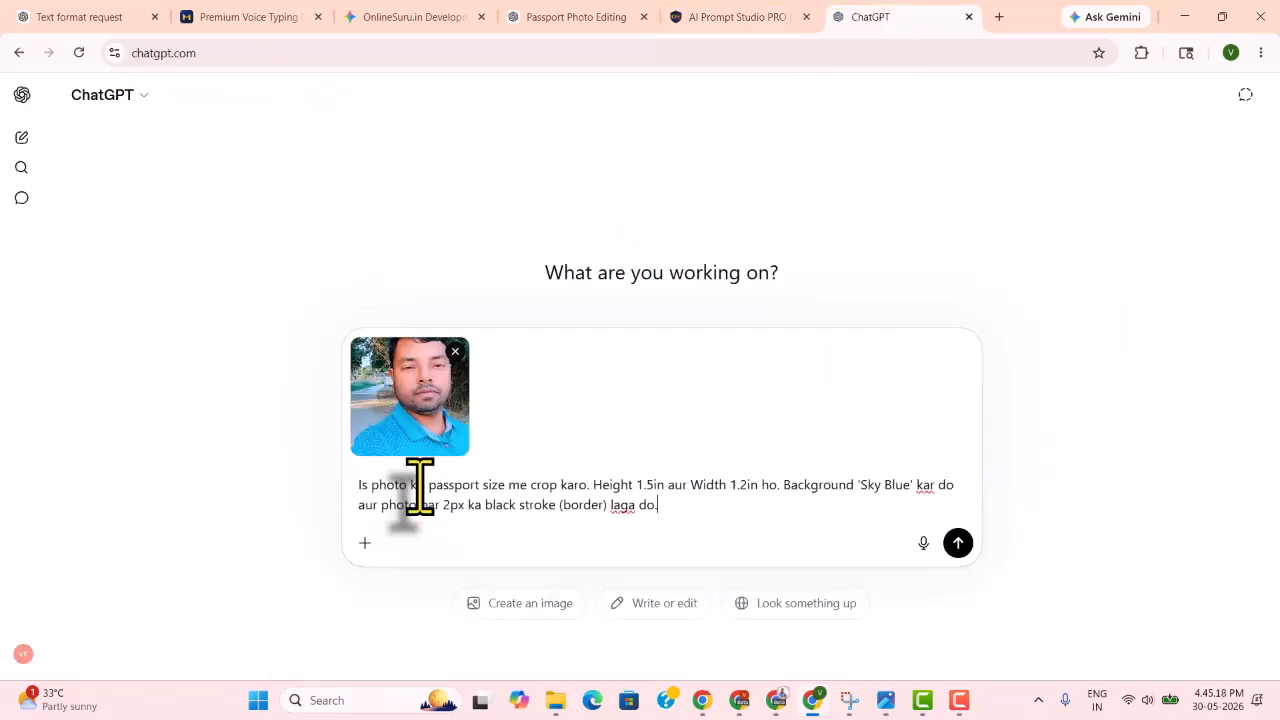
left_click(958, 545)
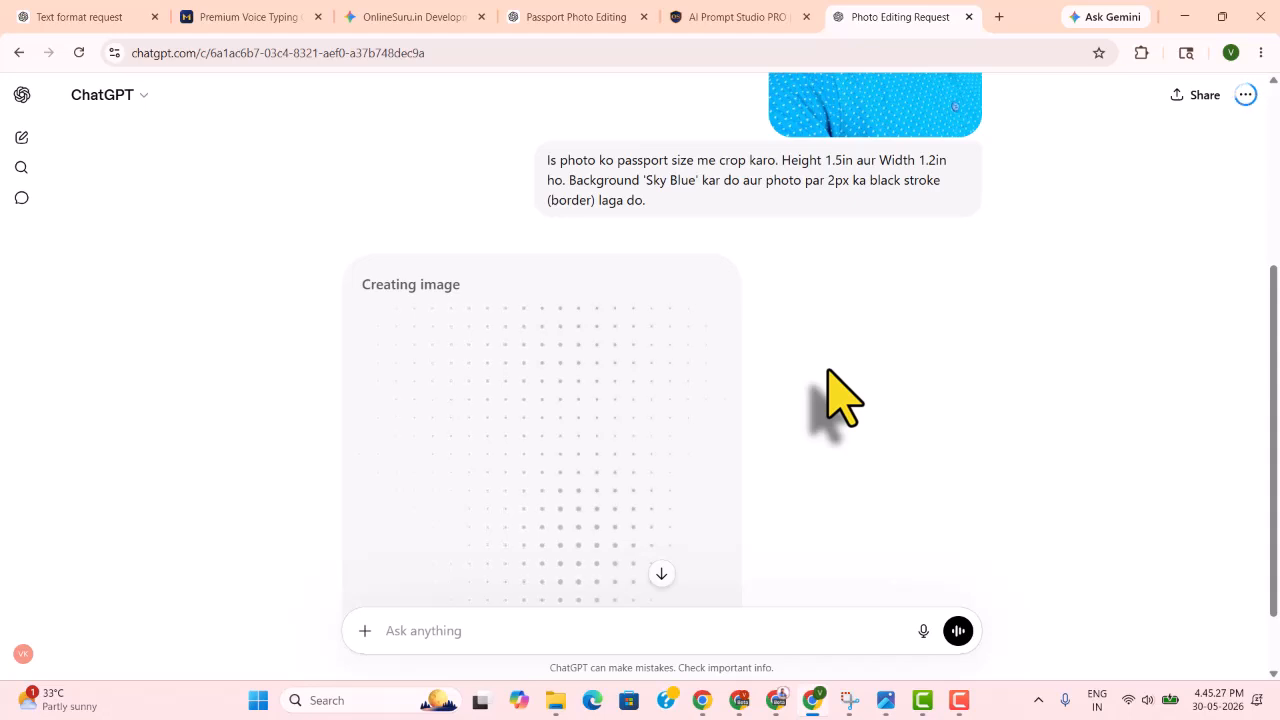
Open the generated sky-blue passport photo in the image viewer and download it
scroll(840, 400, "up", 3)
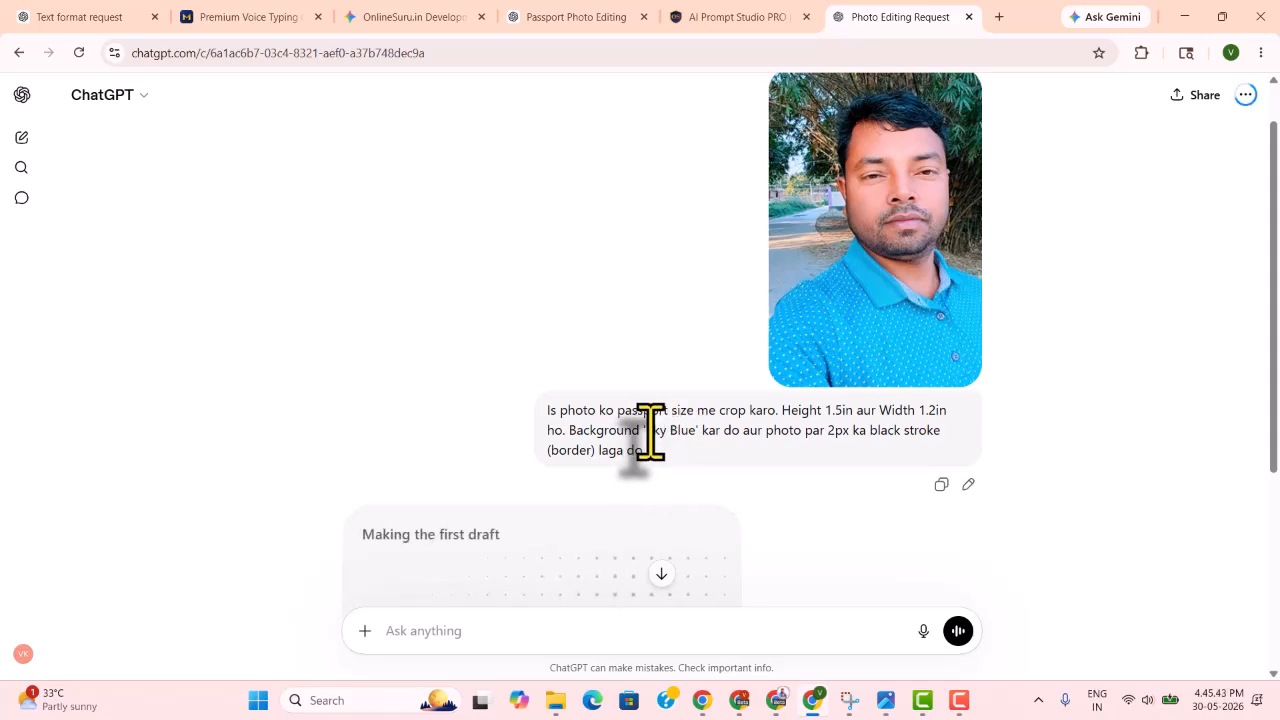
left_click_drag(646, 430, 692, 430)
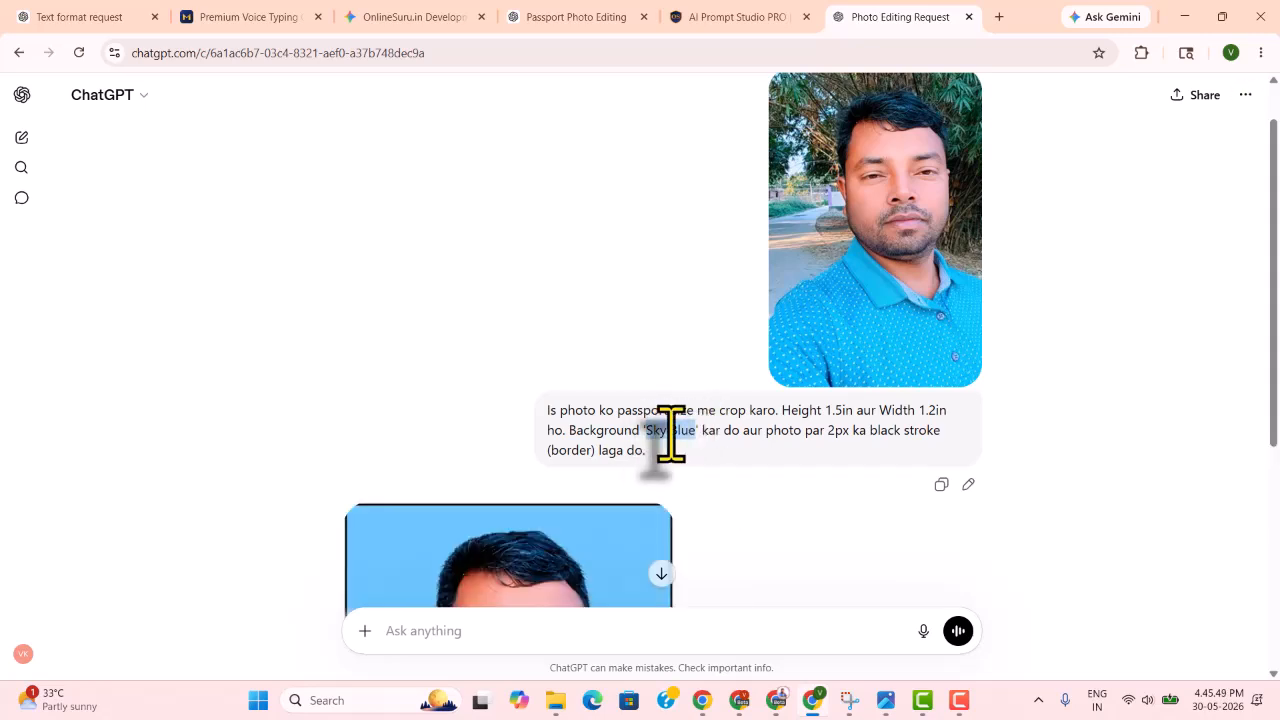
left_click(466, 406)
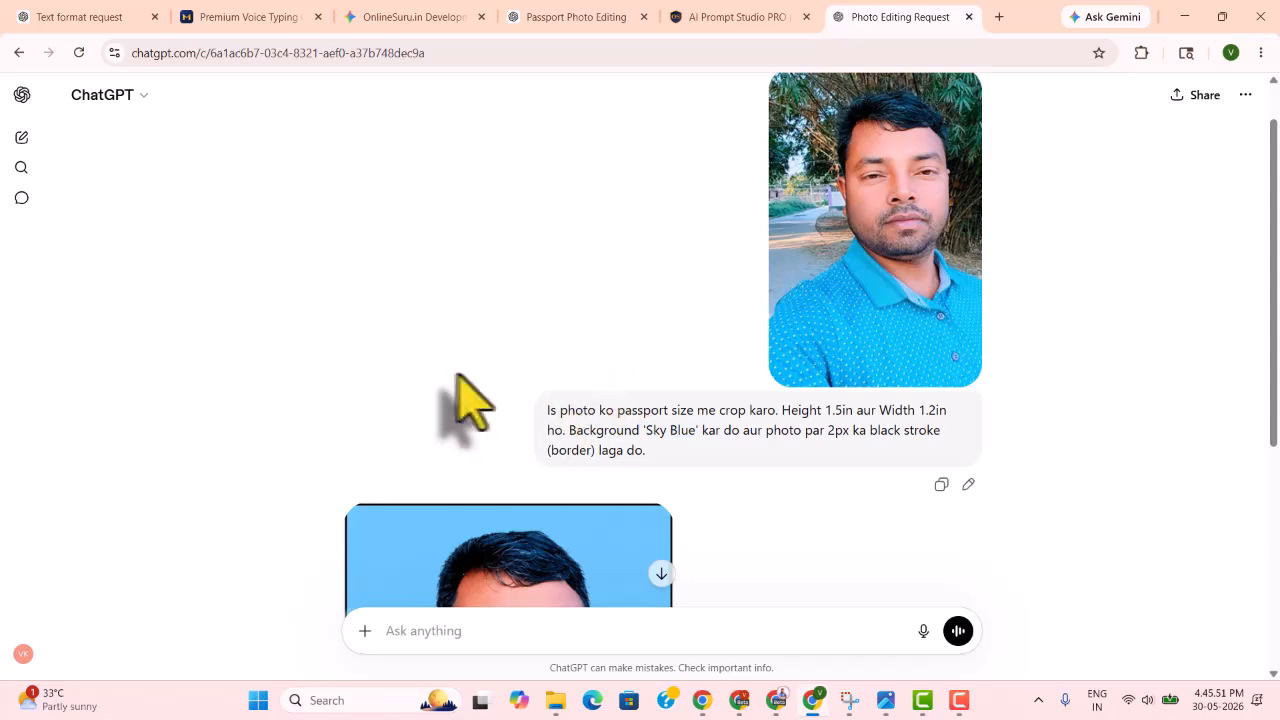
scroll(466, 406, "down", 3)
scroll(572, 410, "down", 2)
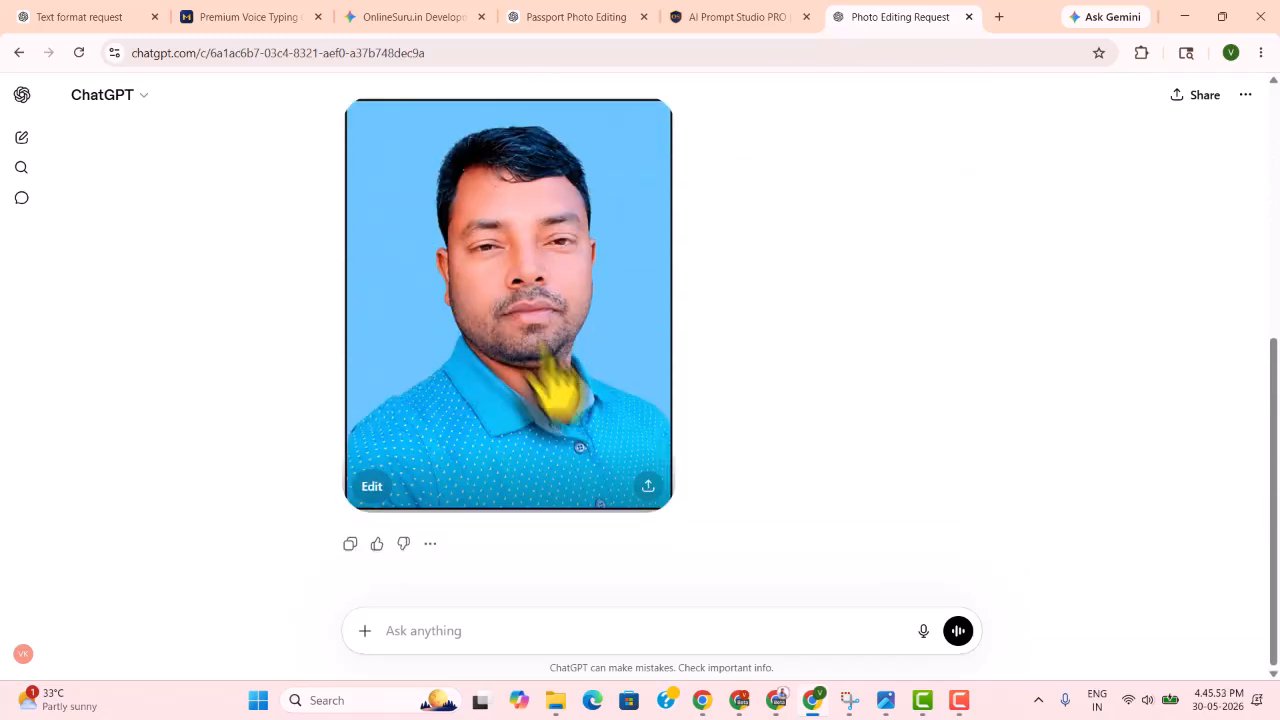
left_click(508, 308)
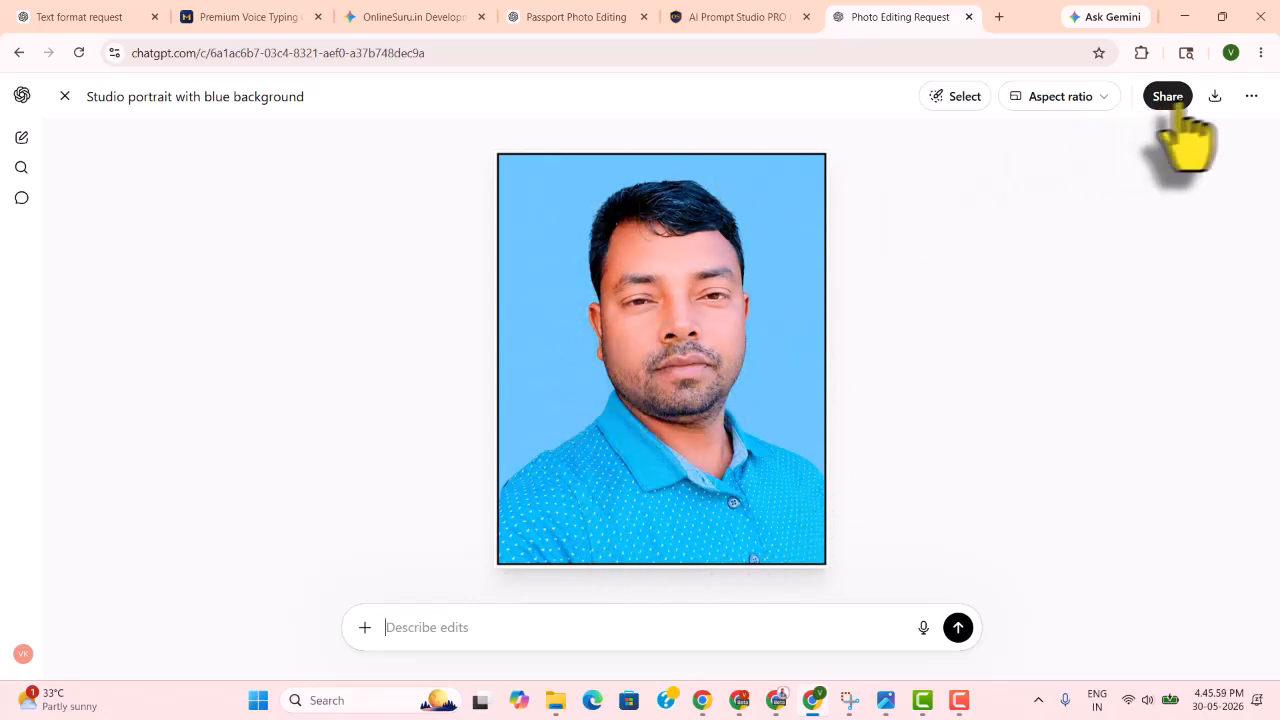
left_click(1214, 96)
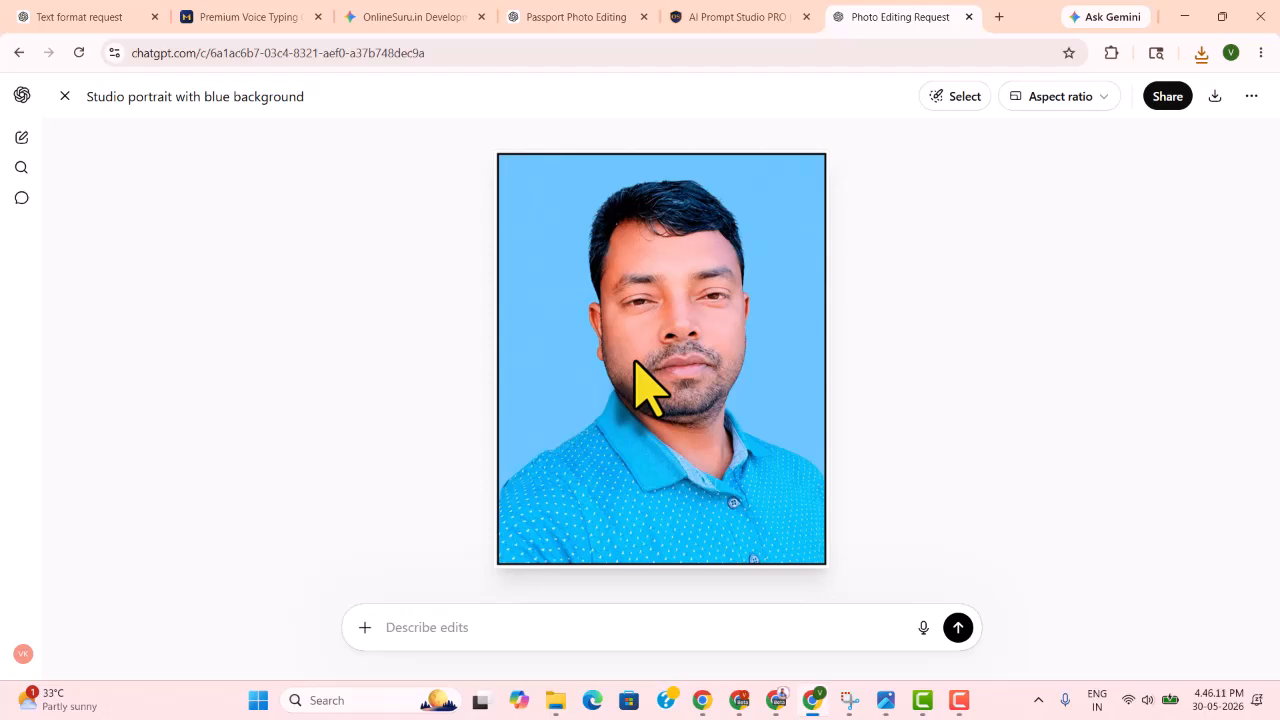
Copy the Step 2 A4 sheet prompt for six photos from AI Prompt Studio PRO and send it in ChatGPT for the passport photo
left_click(705, 17)
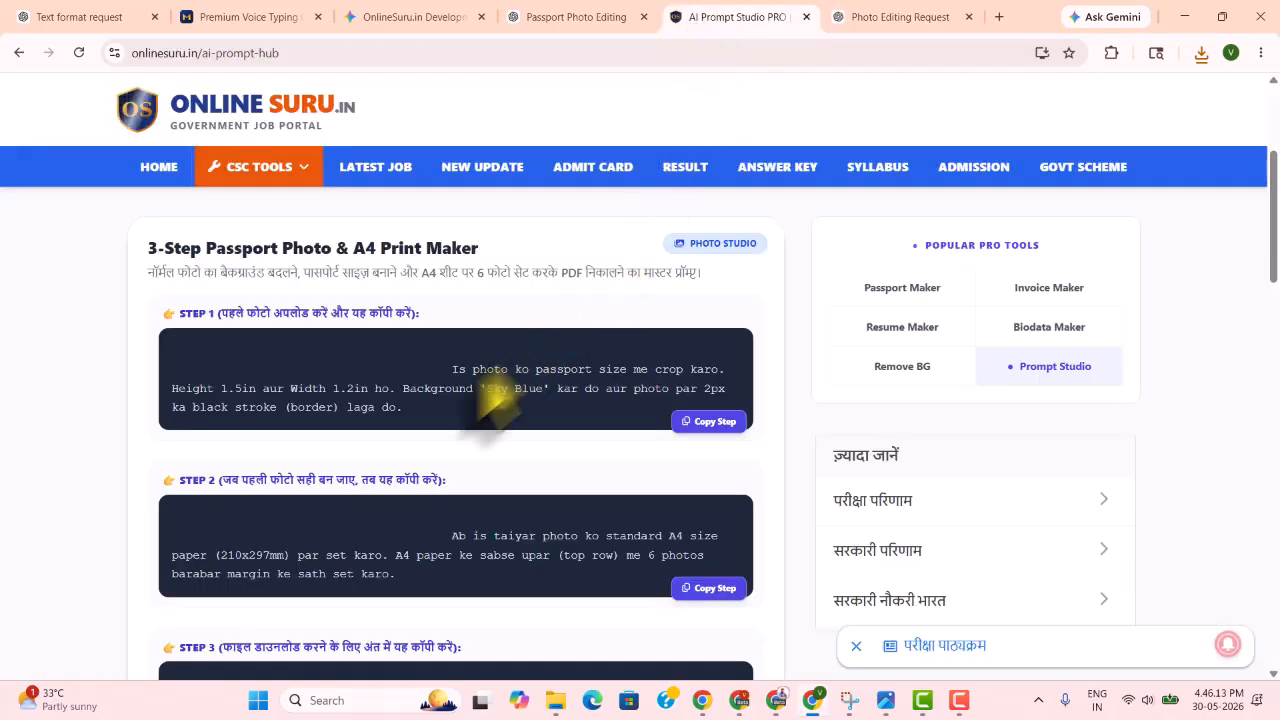
scroll(490, 465, "down", 2)
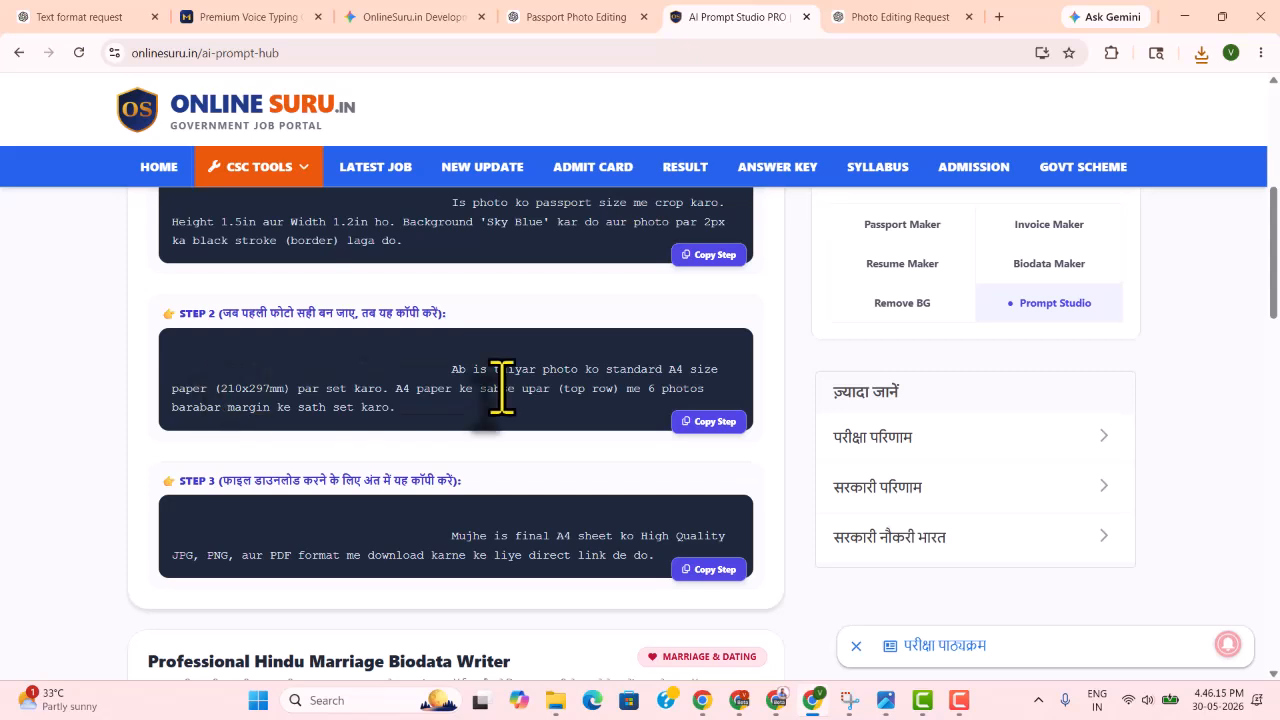
left_click(716, 423)
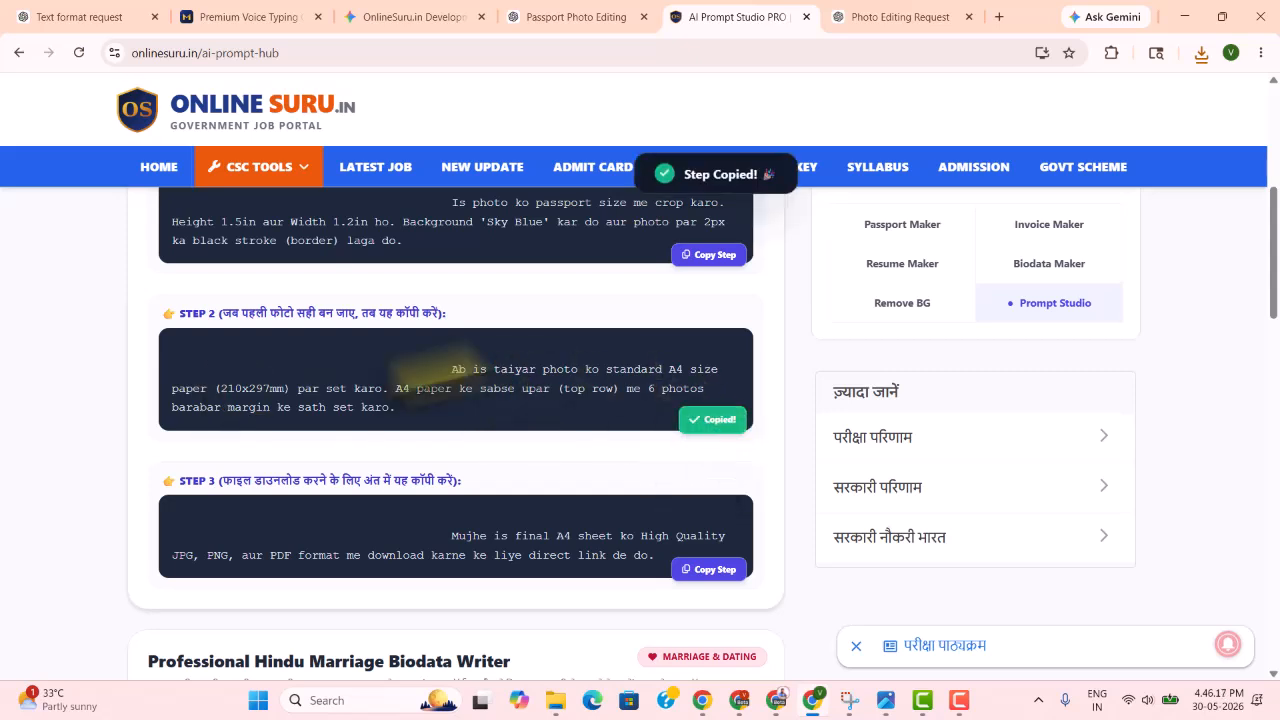
left_click(898, 18)
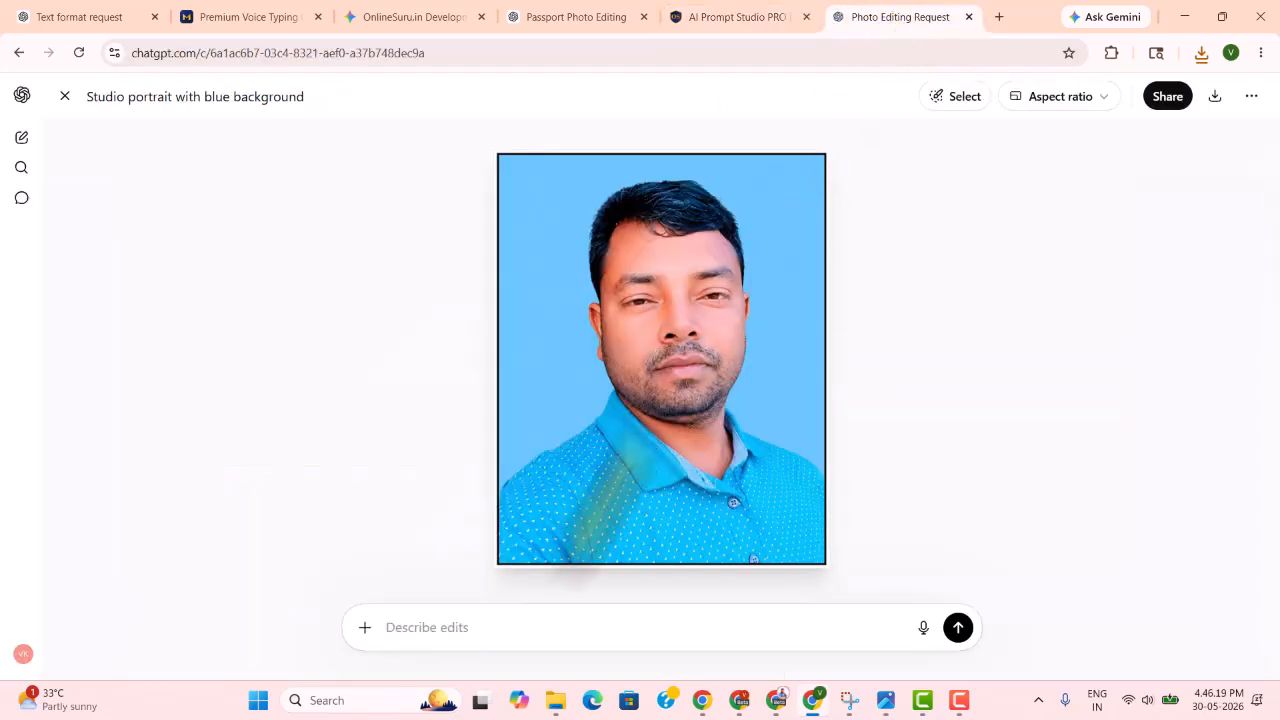
key("ctrl+v")
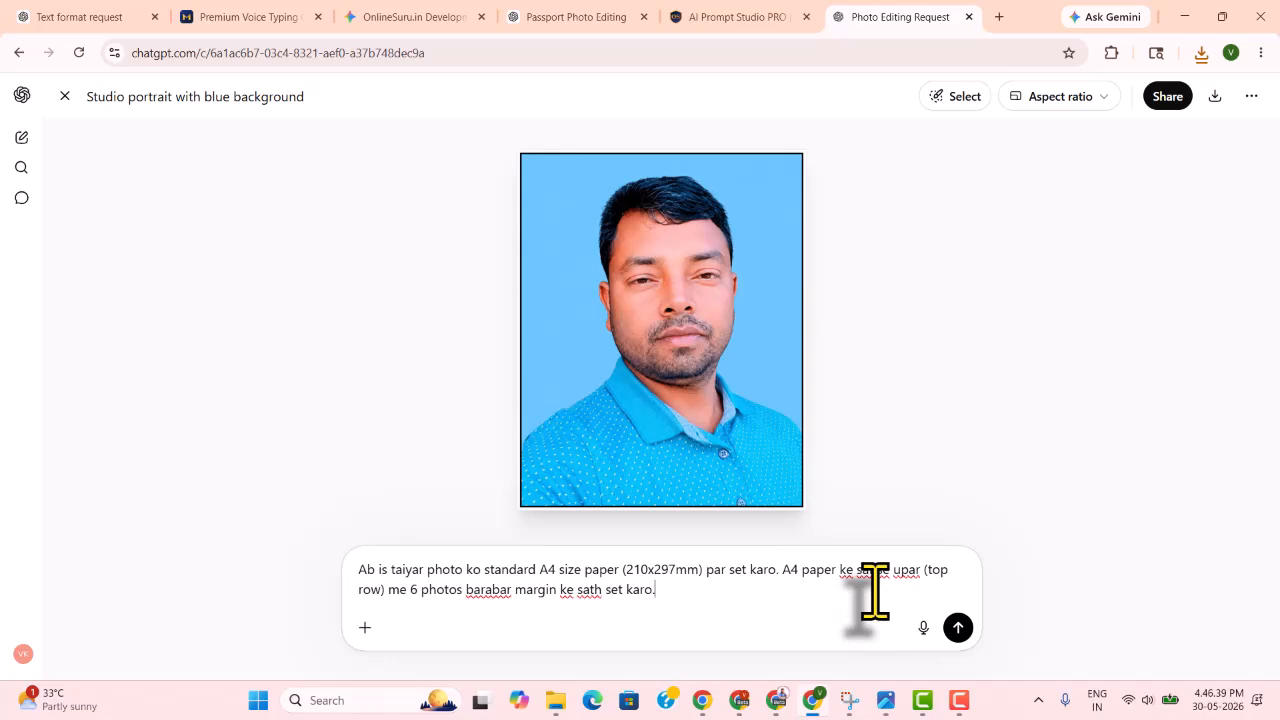
left_click(957, 628)
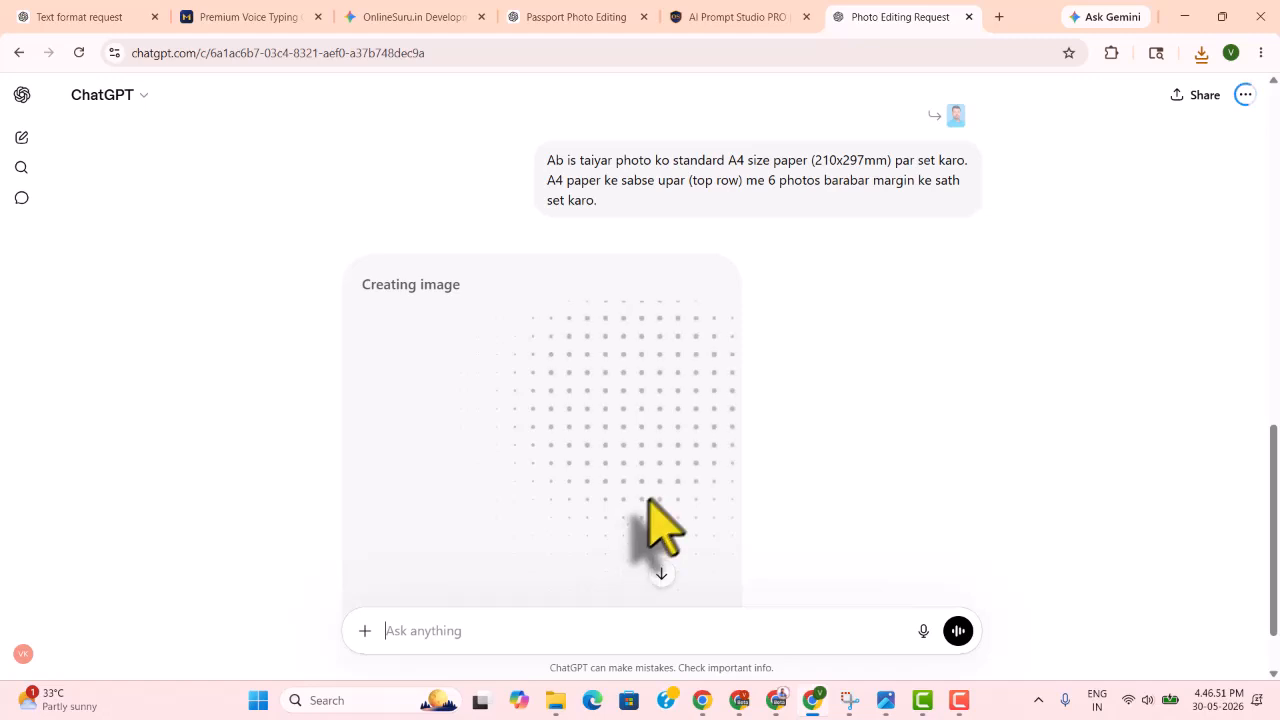
Review the sky-blue passport photo at full size in the image viewer and return to the chat
scroll(734, 443, "up", 3)
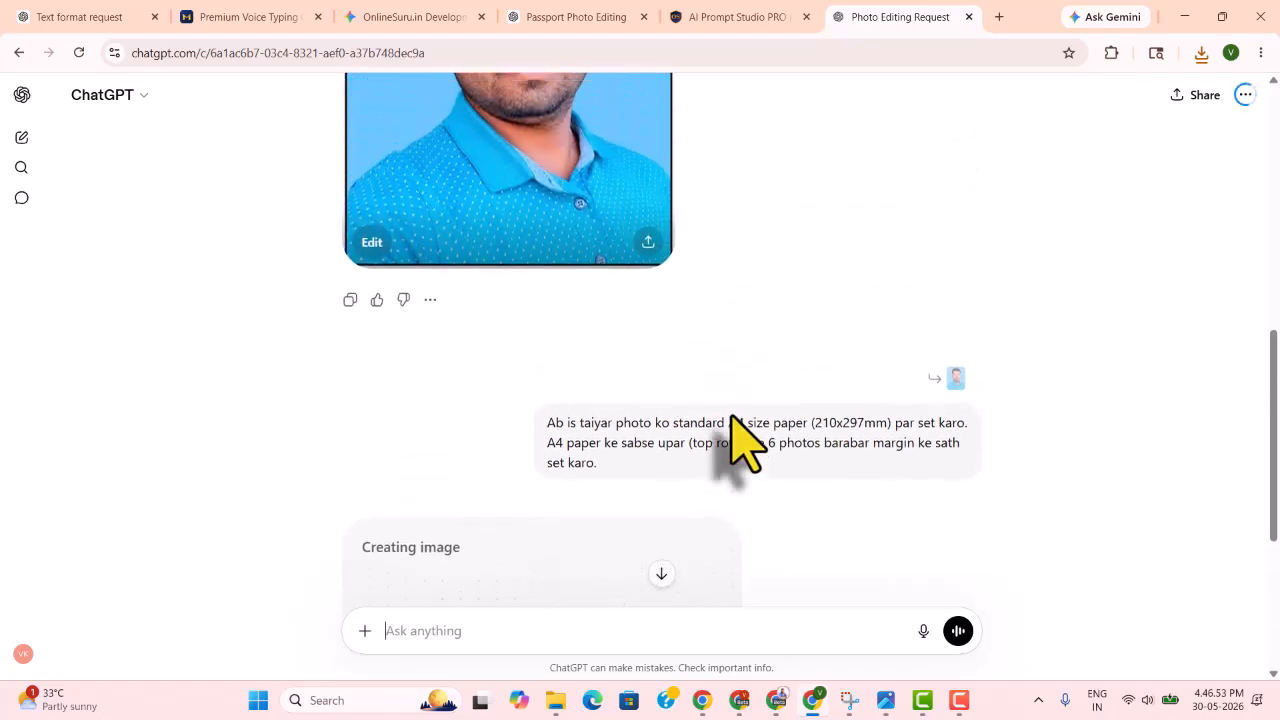
scroll(734, 443, "up", 3)
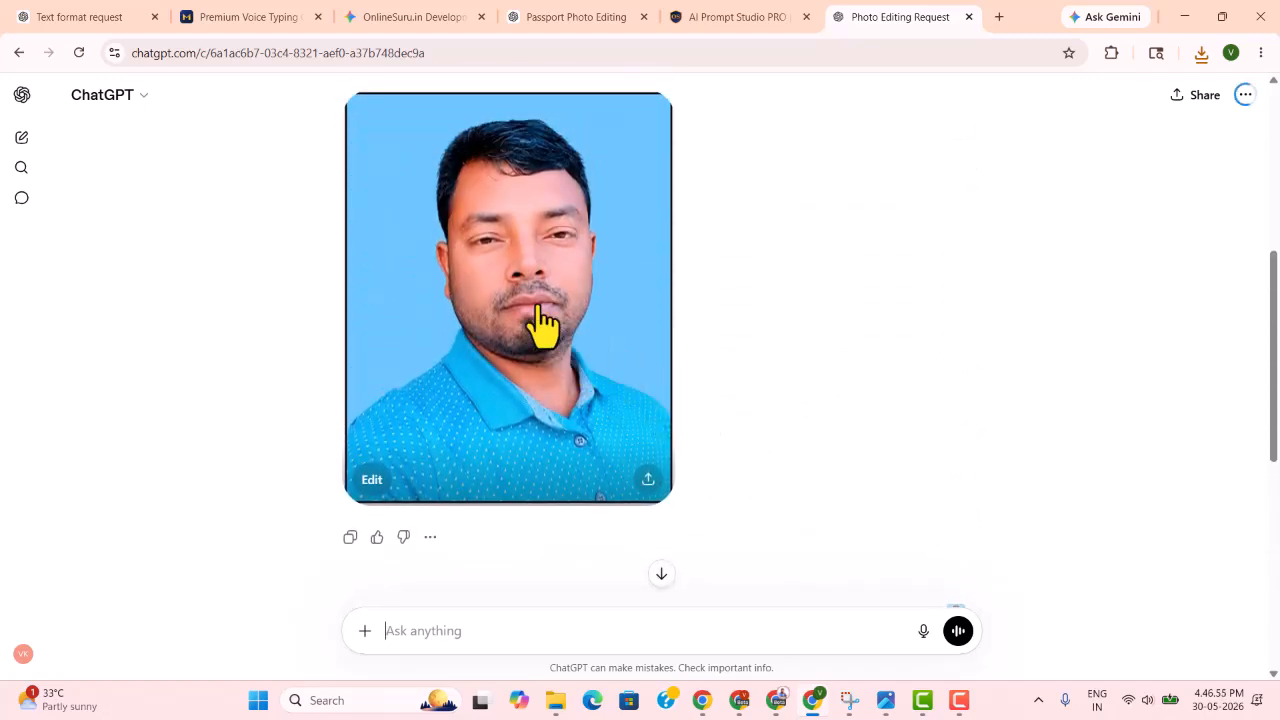
left_click(541, 322)
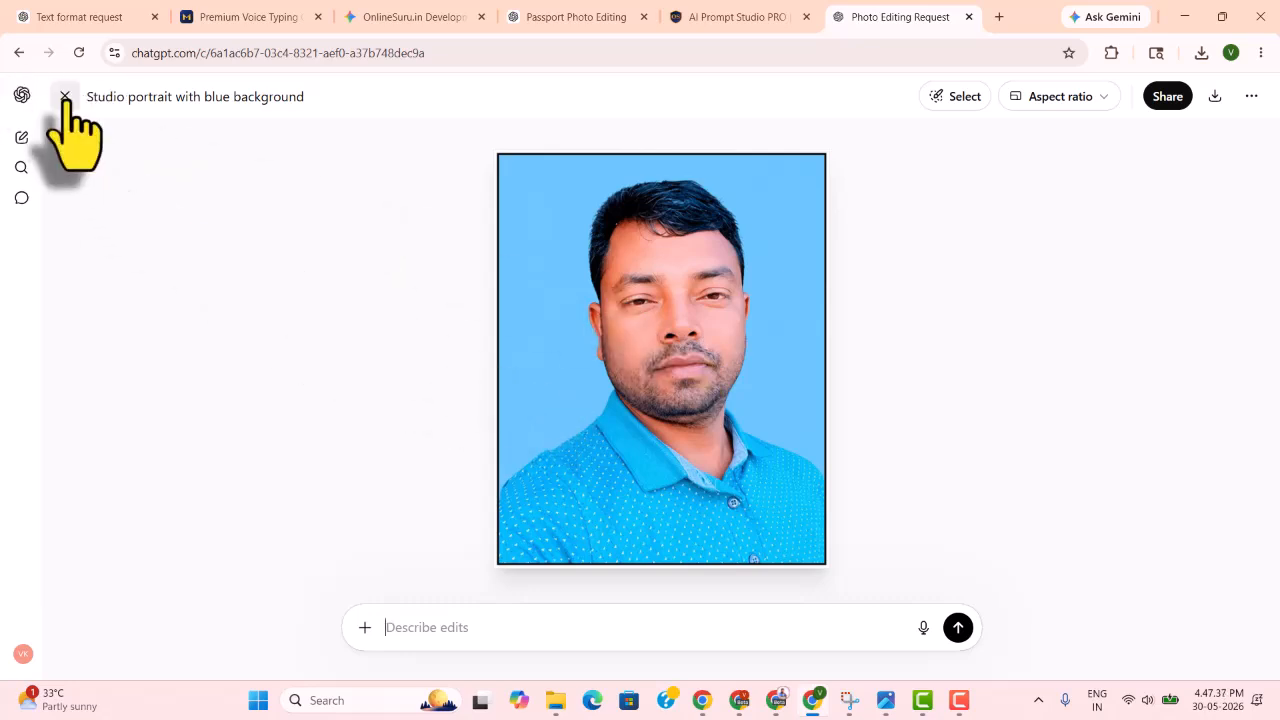
left_click(64, 96)
Open the generated A4 sheet with its top row of six photos in the image viewer
scroll(514, 357, "down", 3)
scroll(512, 357, "down", 3)
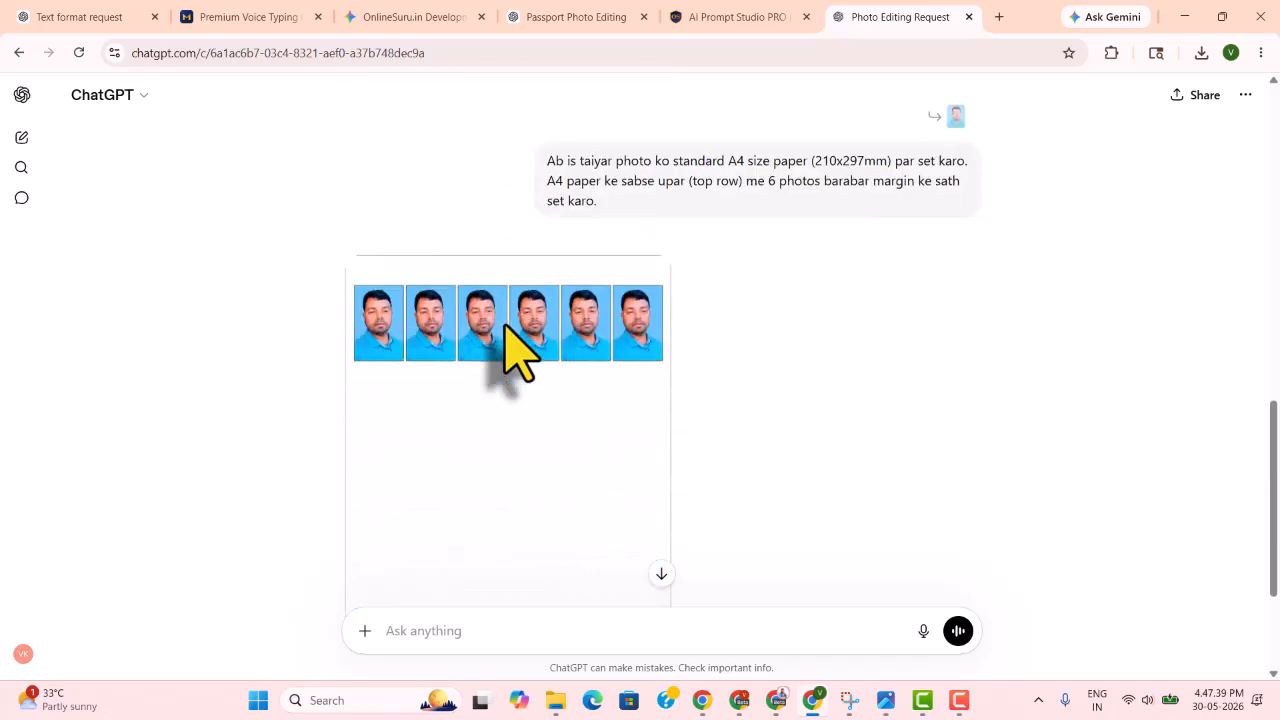
scroll(512, 357, "down", 3)
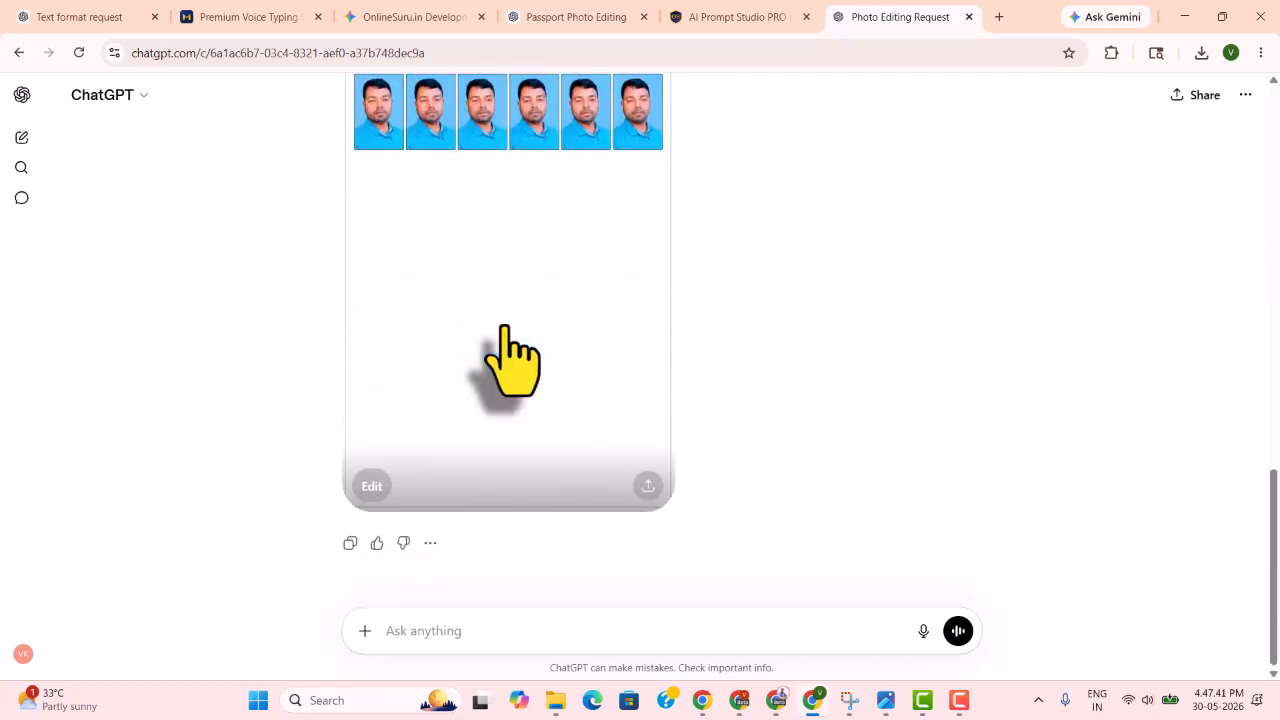
scroll(512, 350, "up", 1)
left_click(506, 336)
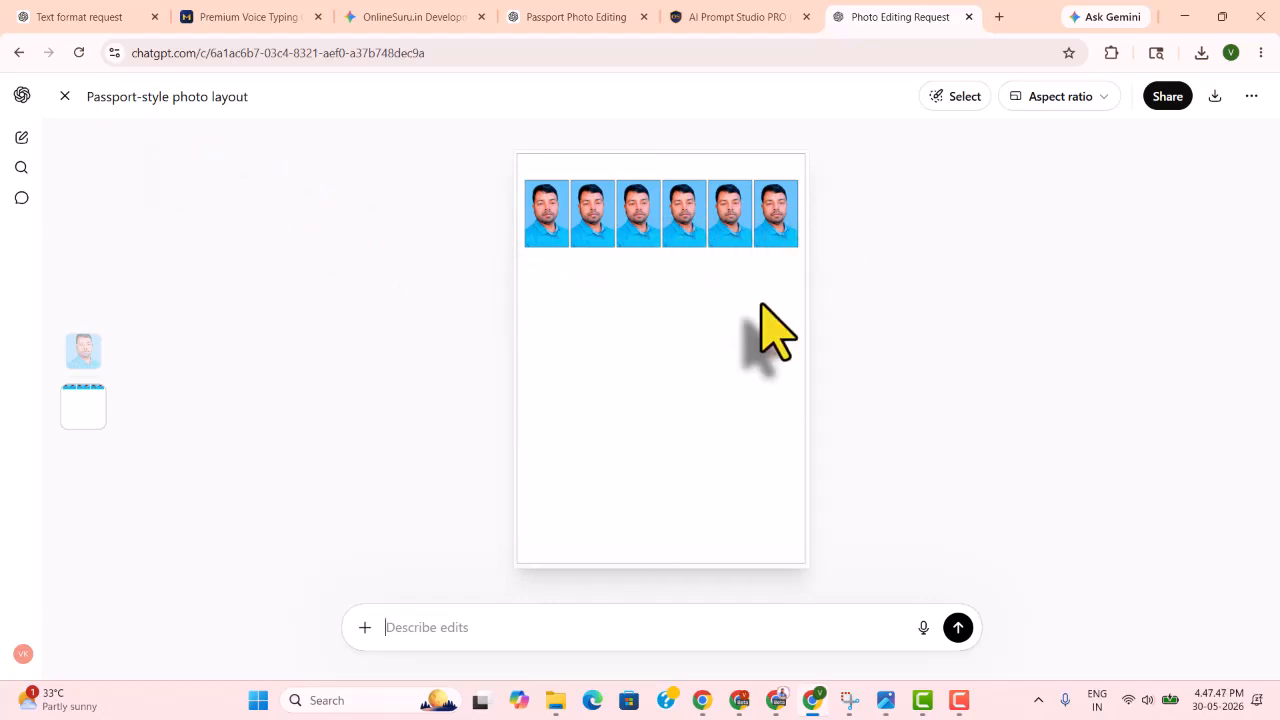
Copy the Step 3 prompt requesting JPG, PNG and PDF download links from AI Prompt Studio PRO and send it in ChatGPT
left_click(714, 17)
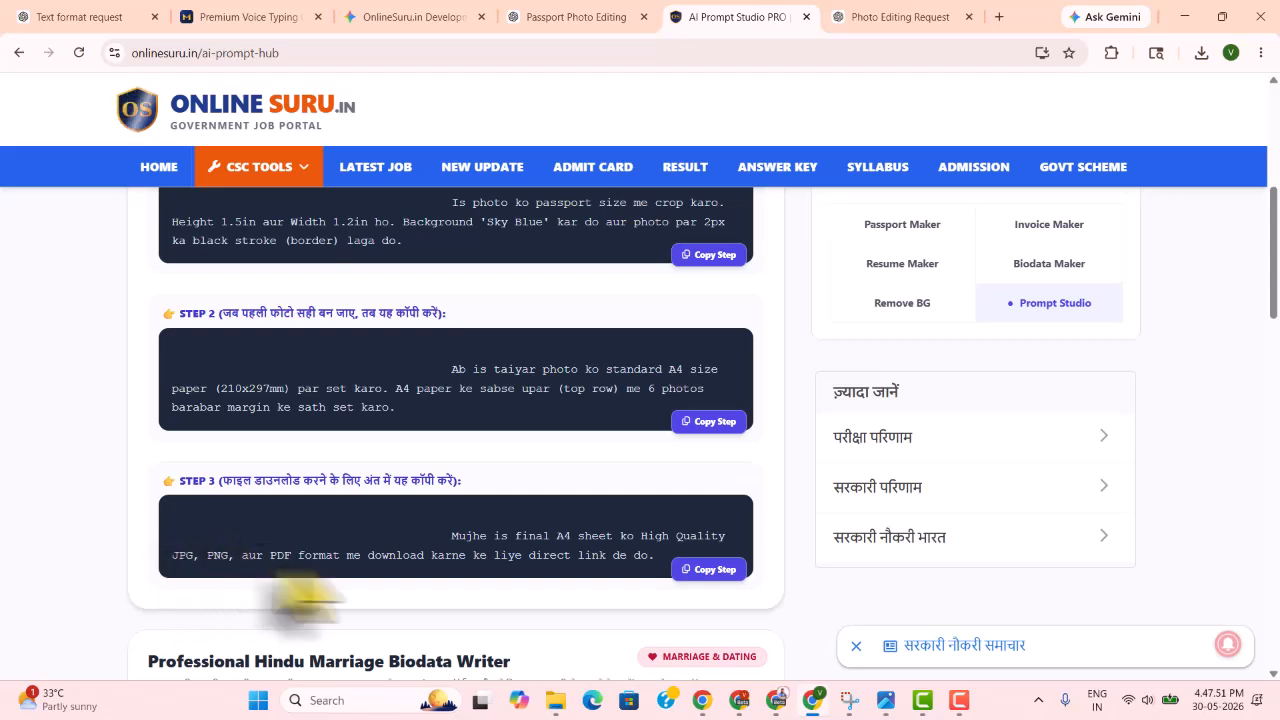
left_click(714, 570)
left_click(880, 17)
left_click(441, 630)
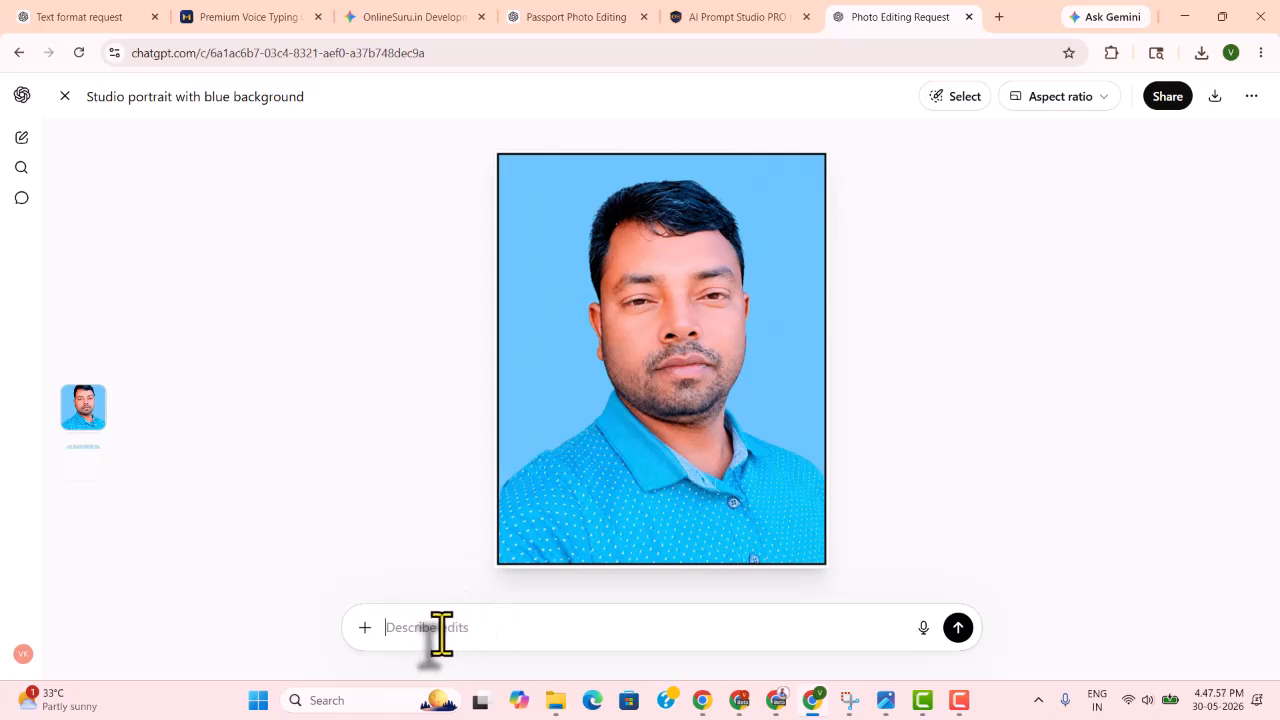
key("ctrl+v")
key("Return")
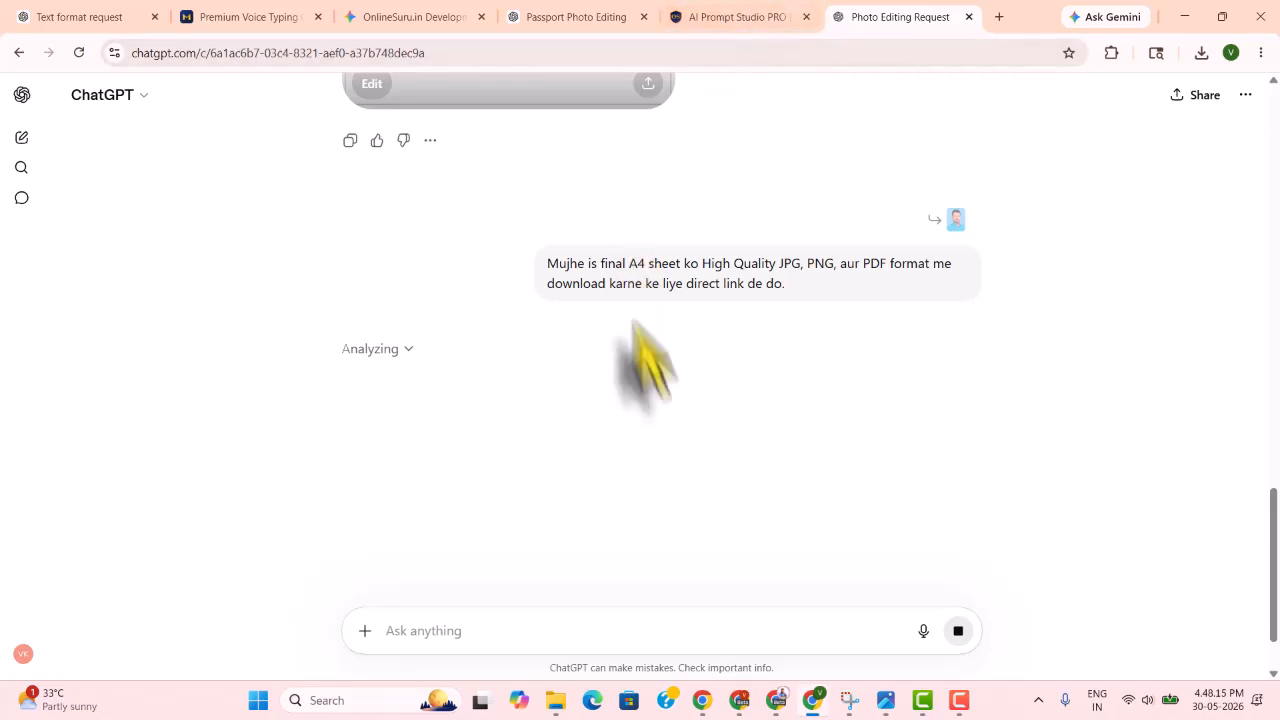
Review the generated passport photo in ChatGPT and open the Passport Photo tool of onlinesuru.in in a new browser tab
scroll(648, 368, "up", 10)
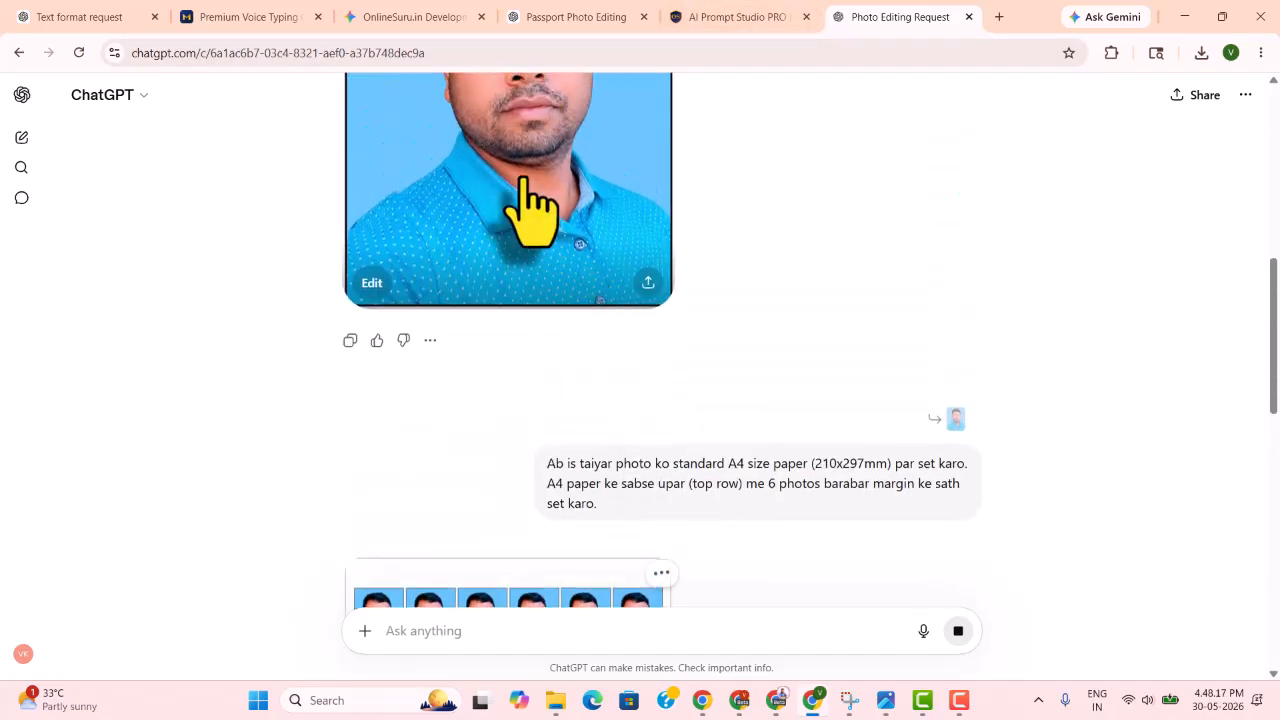
left_click(530, 210)
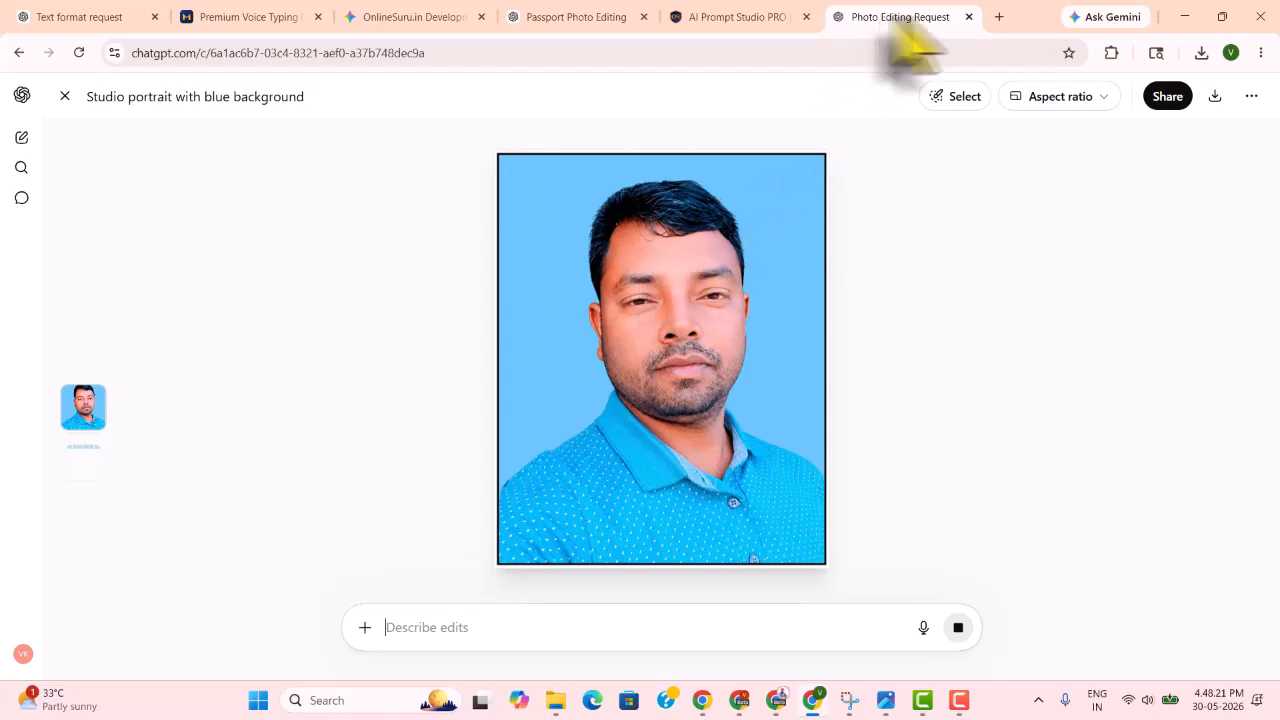
left_click(999, 16)
type("onlinesuru.in")
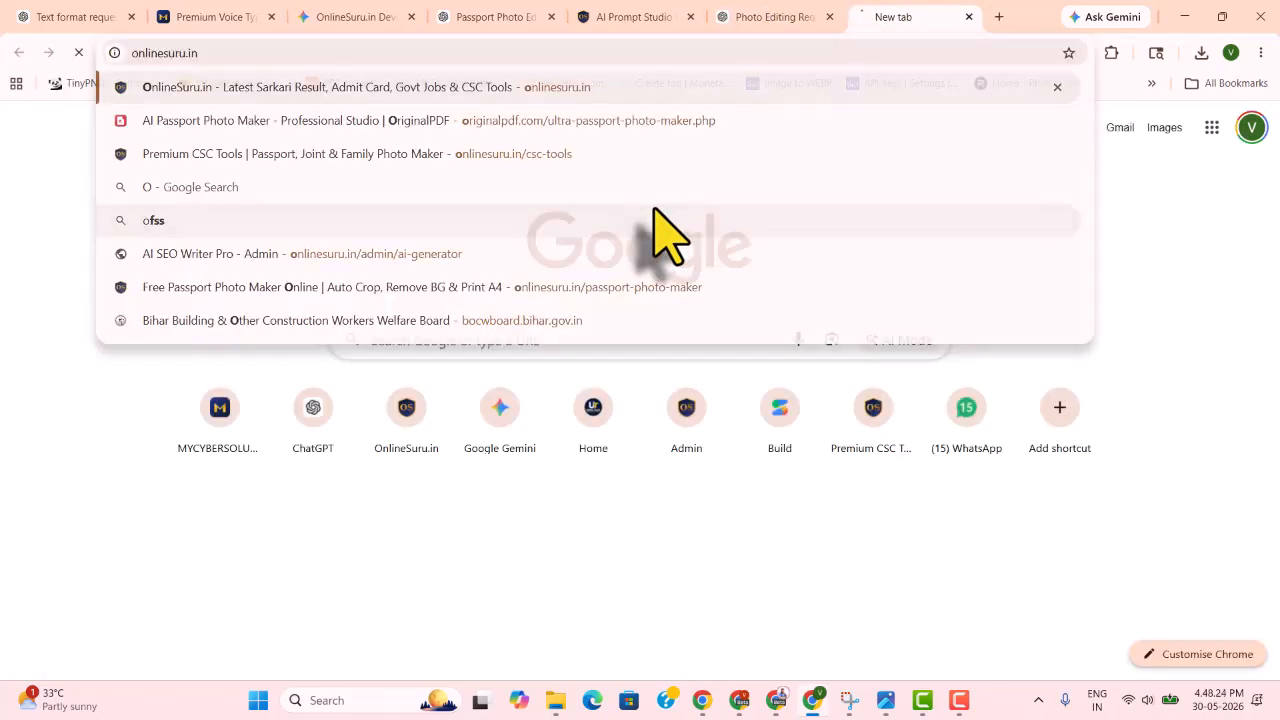
key("Return")
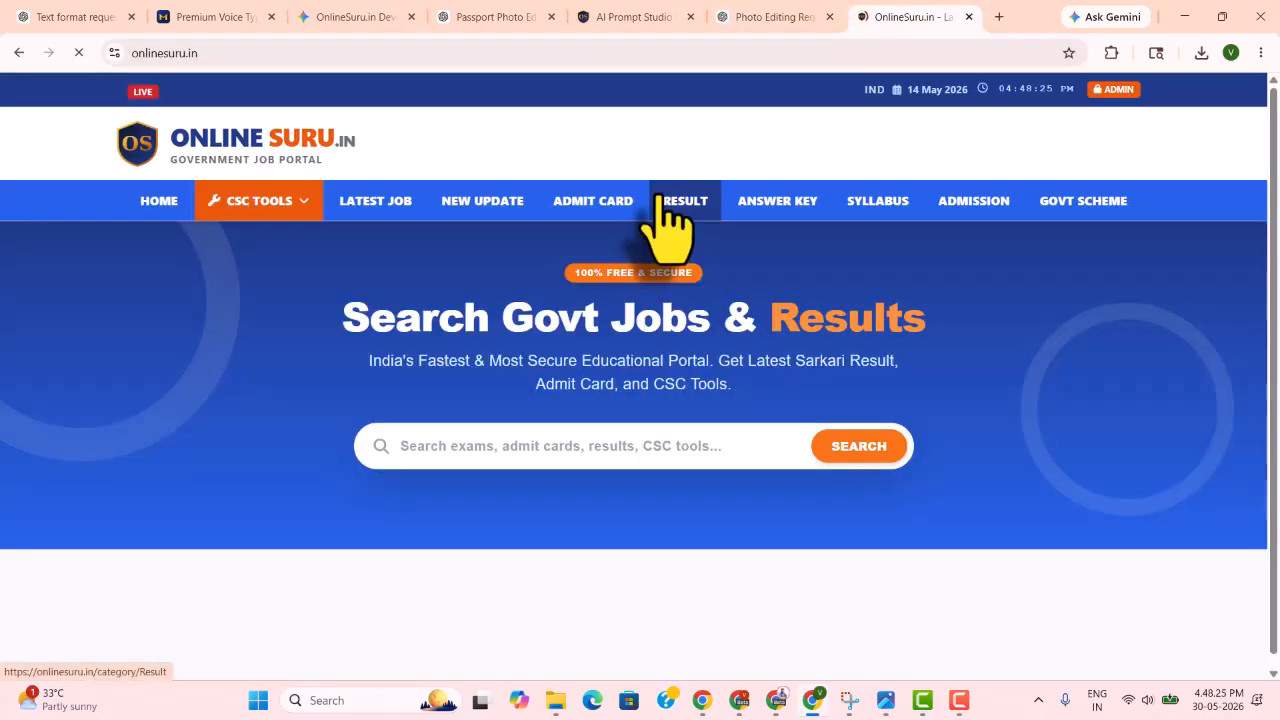
left_click(255, 208)
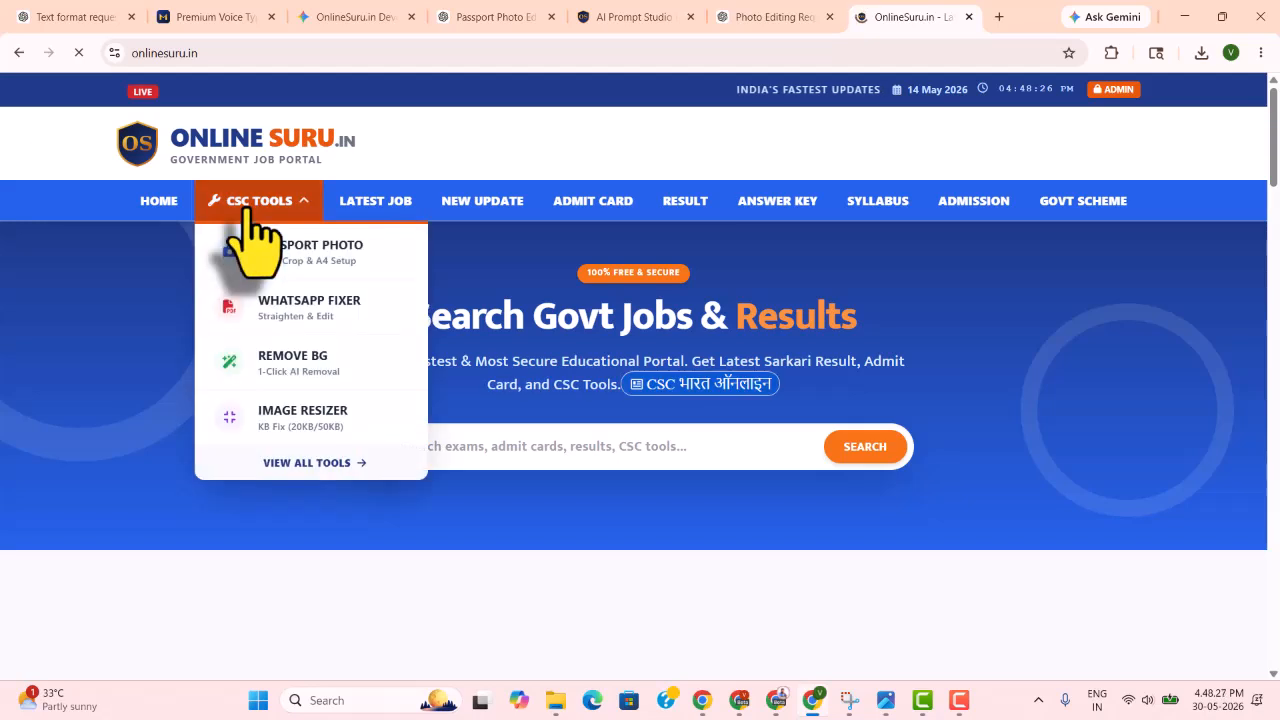
left_click(320, 254)
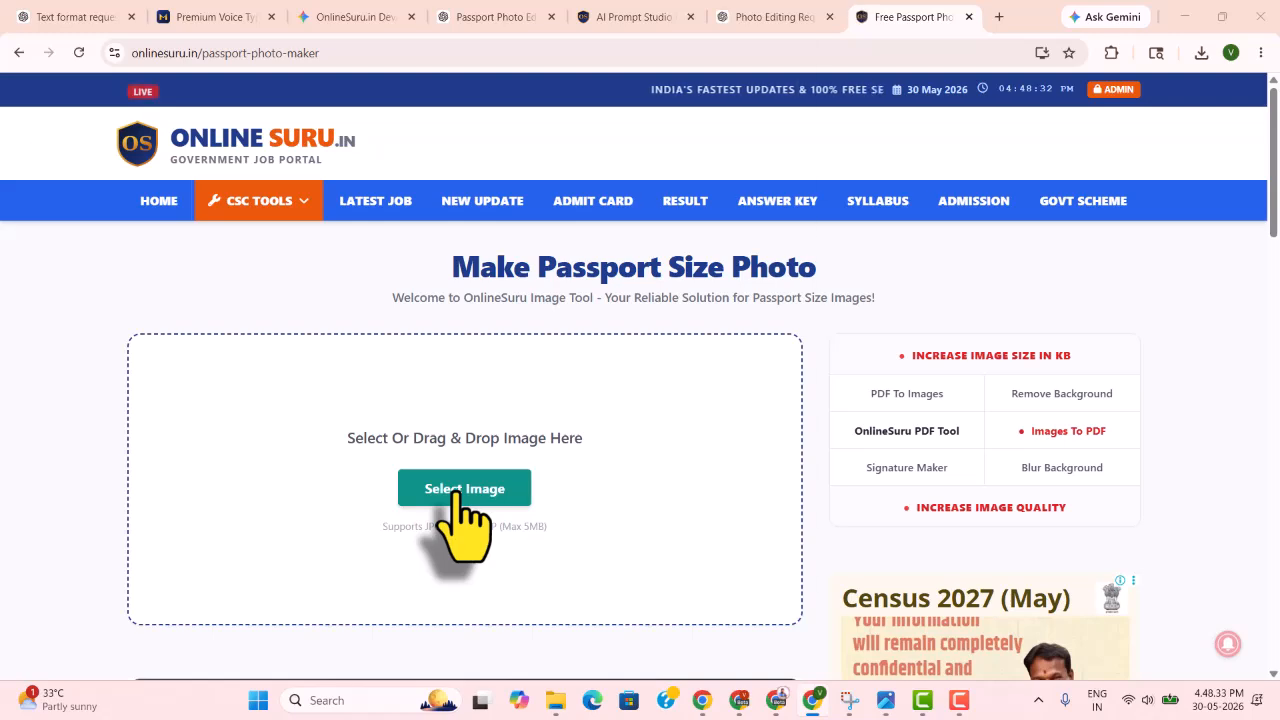
Upload the image "ChatGPT Image May 30, 2026, 04_46_00 PM.png" from the Downloads folder to the passport photo maker
left_click(464, 492)
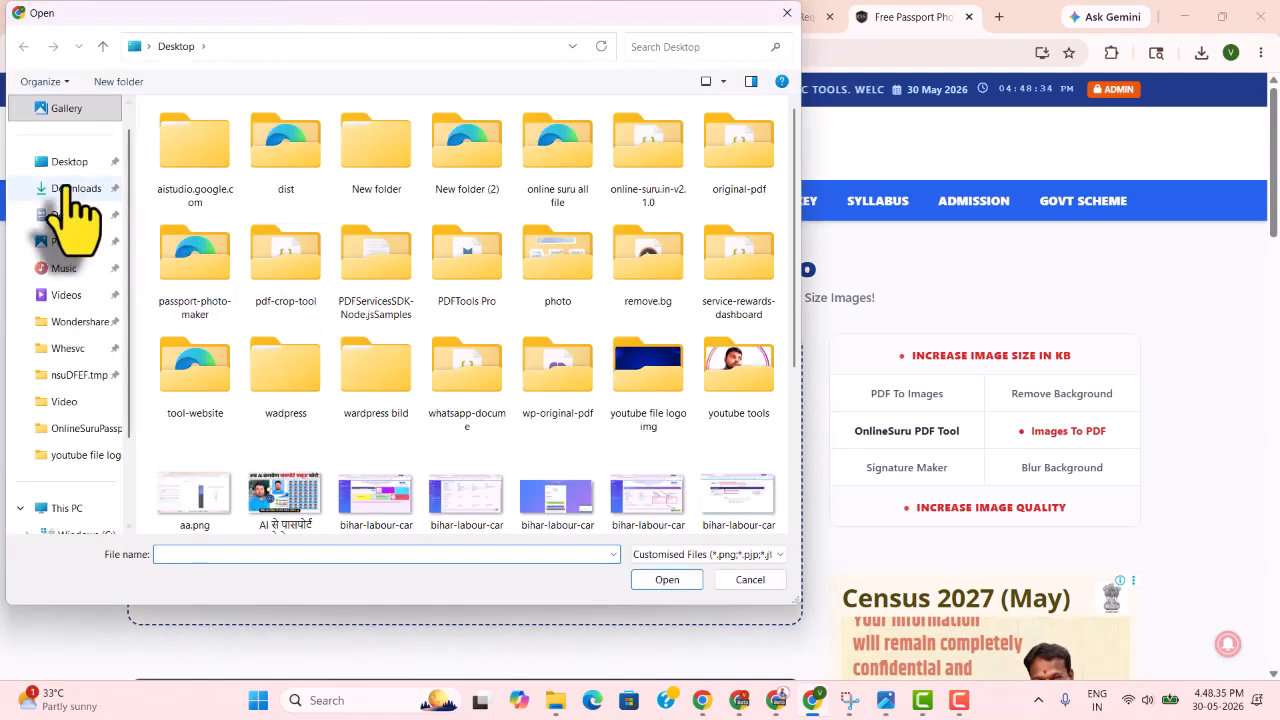
left_click(70, 189)
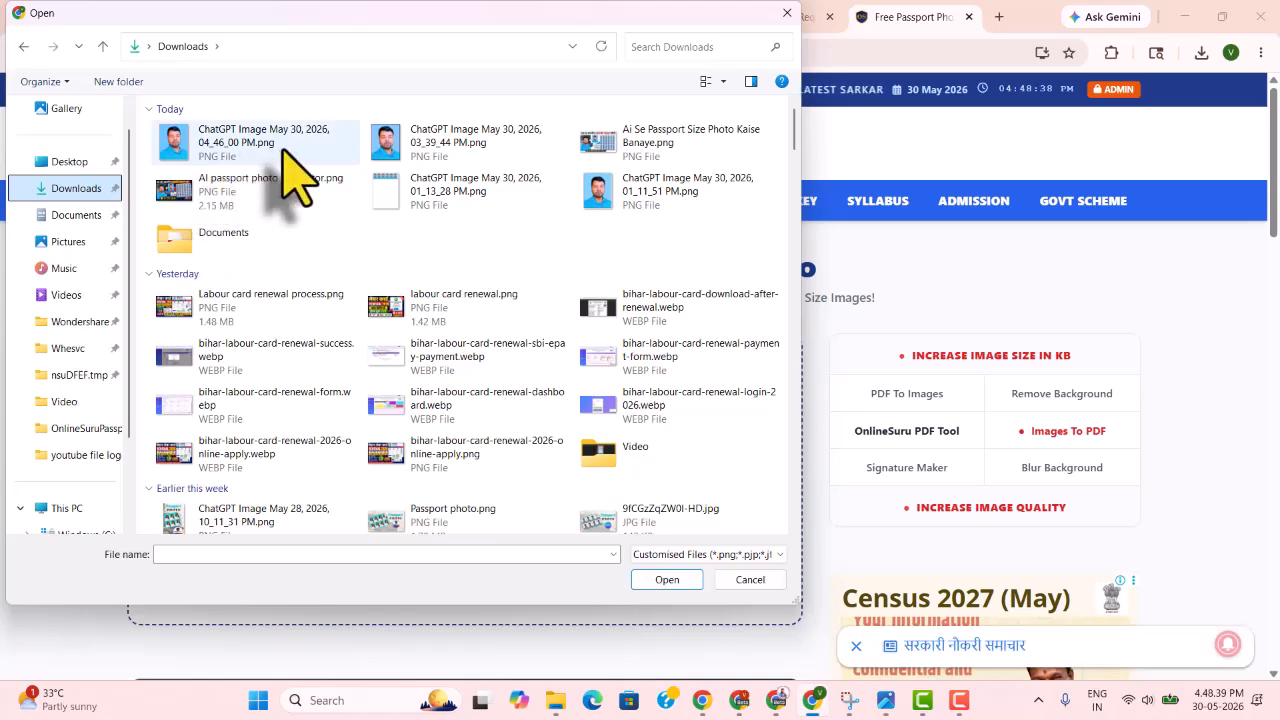
double_click(274, 146)
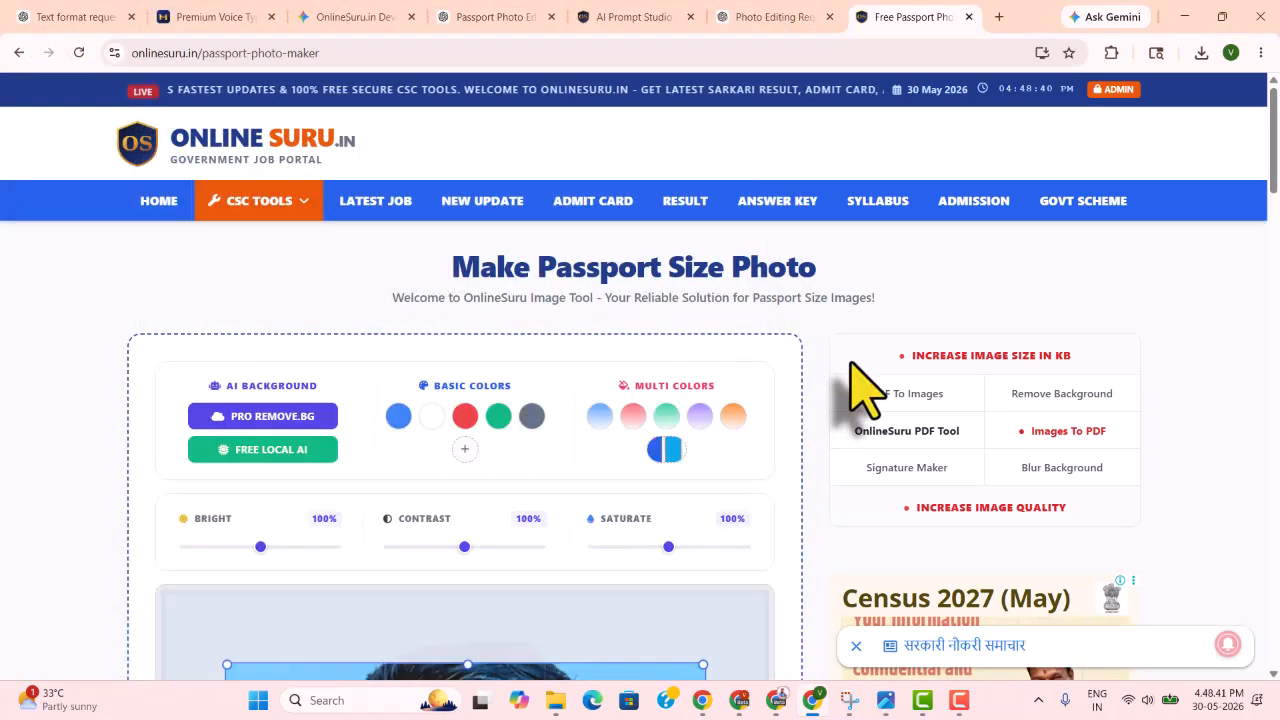
Pull the crop frame's top edge down inside the photo's black border so that the border is excluded
scroll(846, 400, "down", 5)
scroll(438, 455, "down", 2)
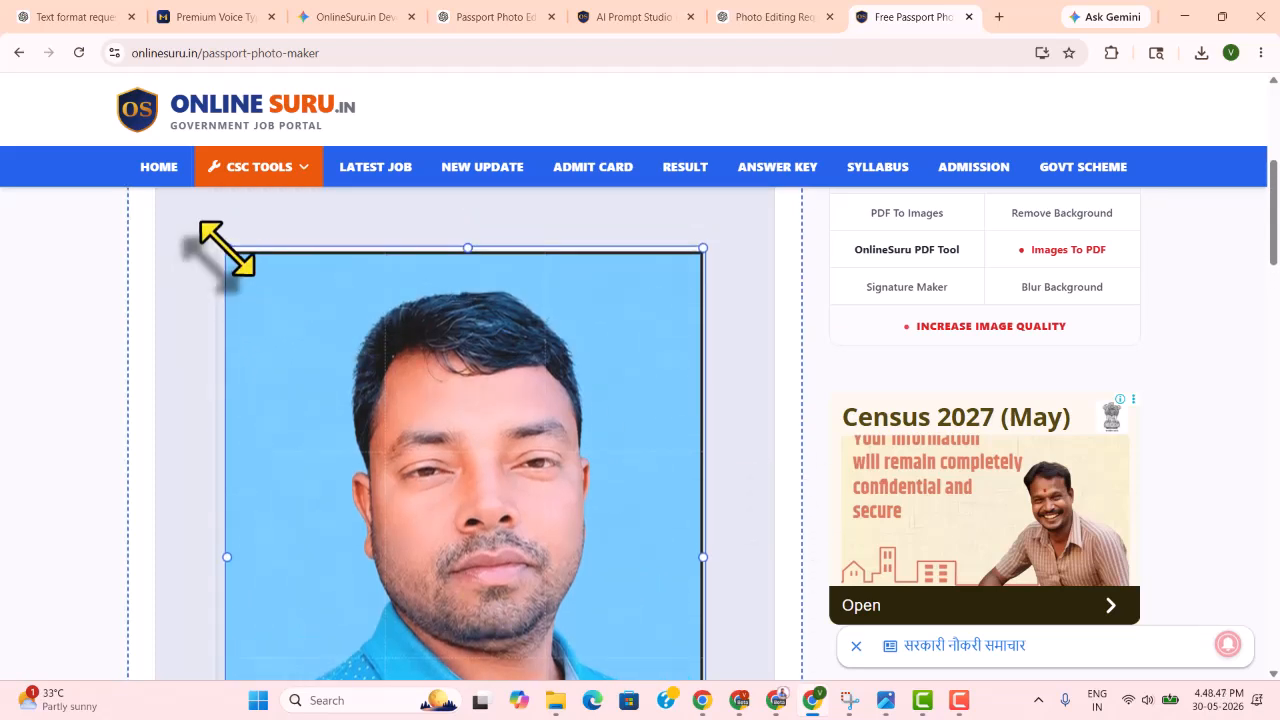
left_click_drag(466, 247, 458, 262)
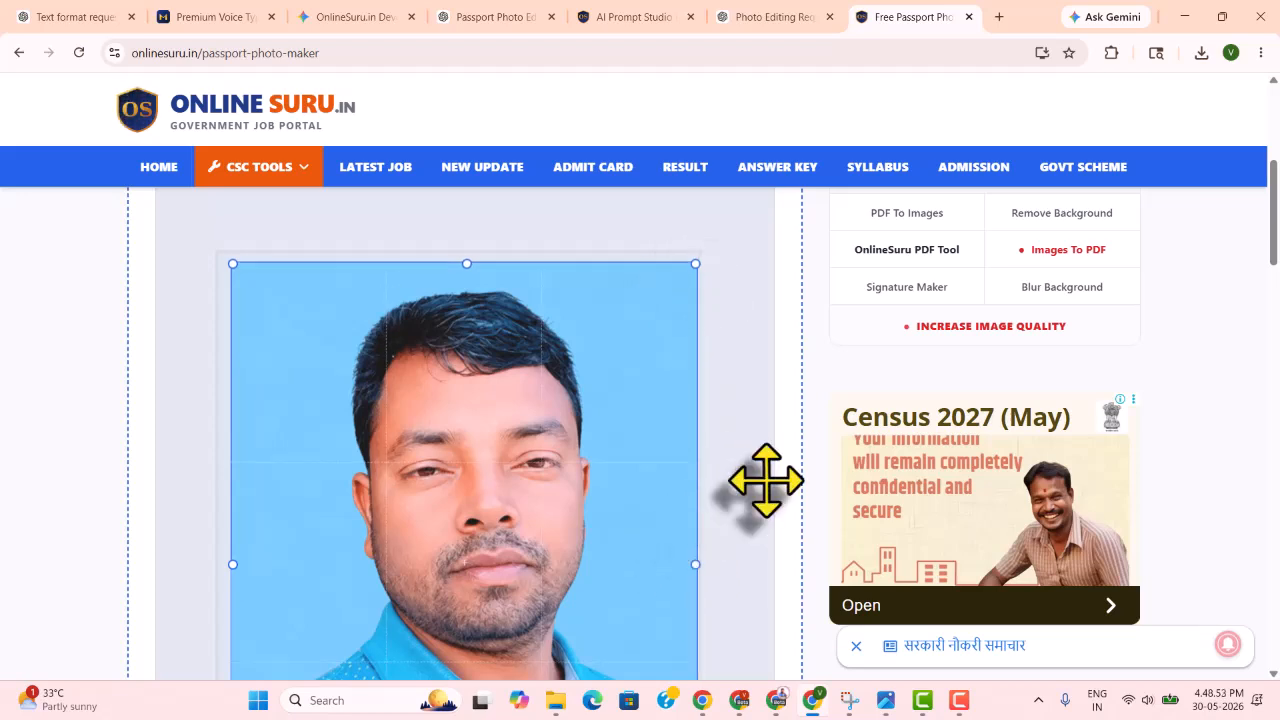
scroll(763, 480, "down", 1)
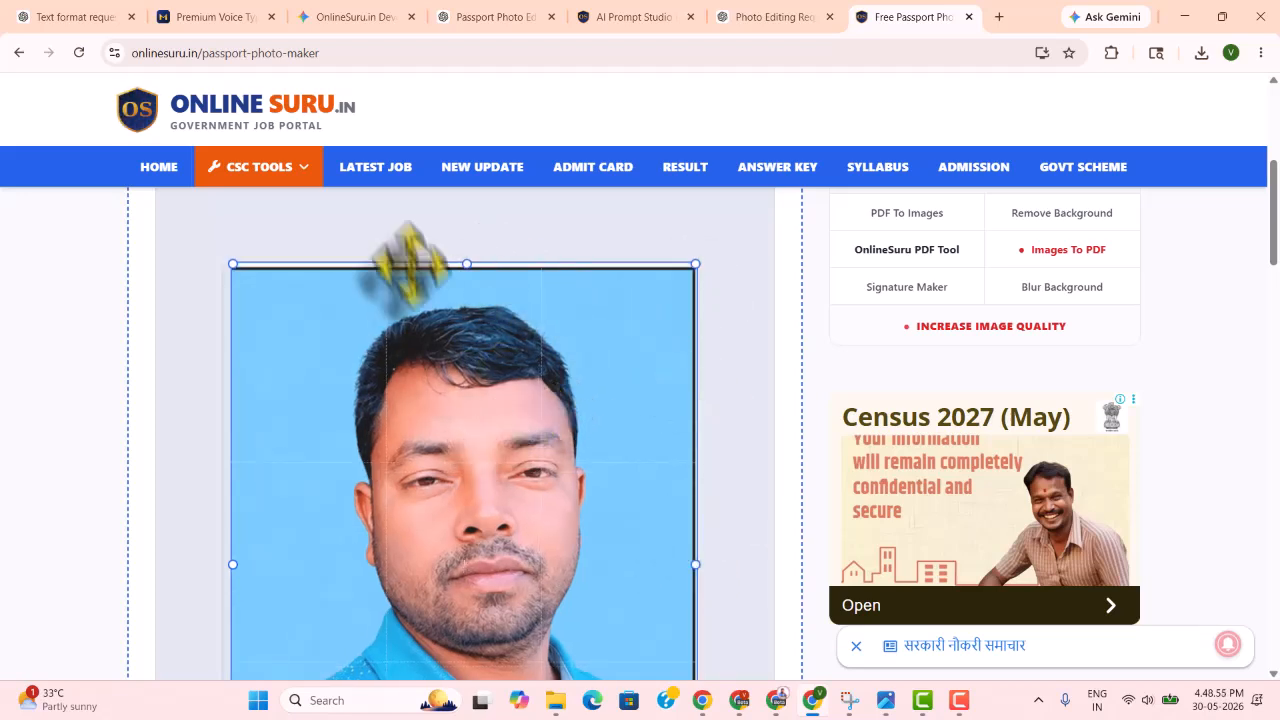
left_click_drag(466, 263, 459, 275)
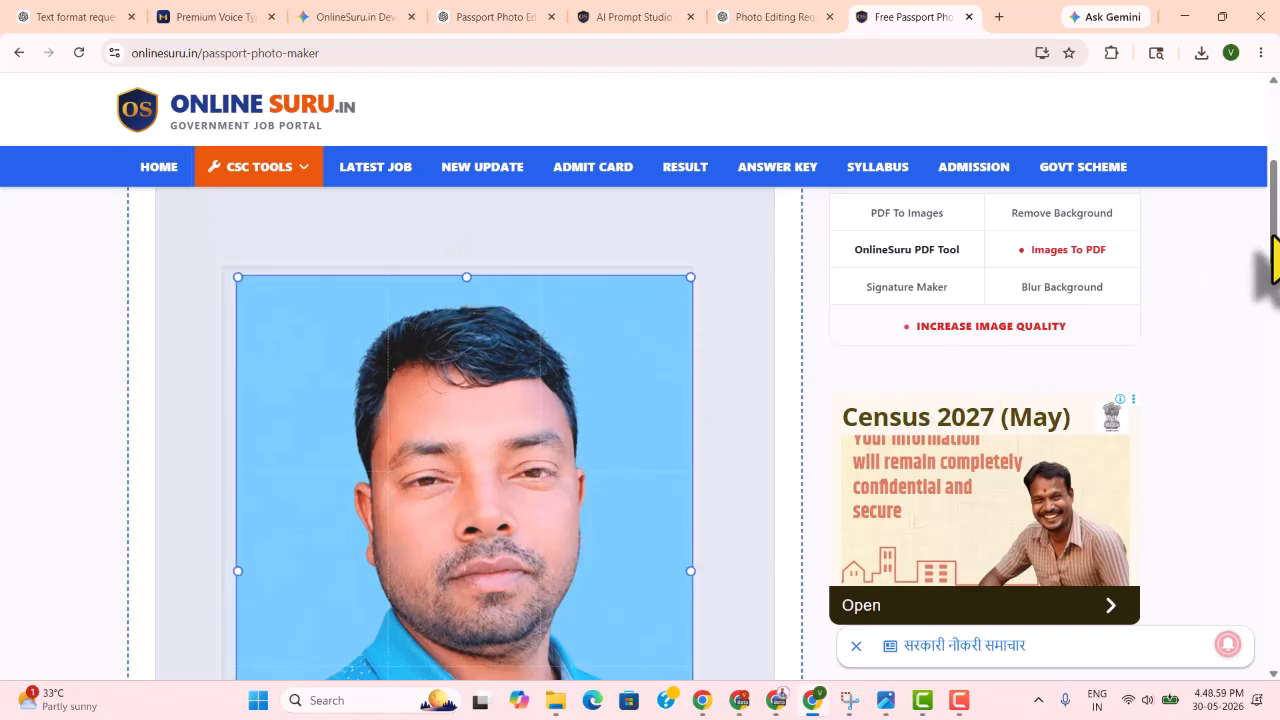
Tighten the crop frame at its lower right corner and bottom edge to cut off the photo's black border
left_click_drag(1272, 258, 1273, 293)
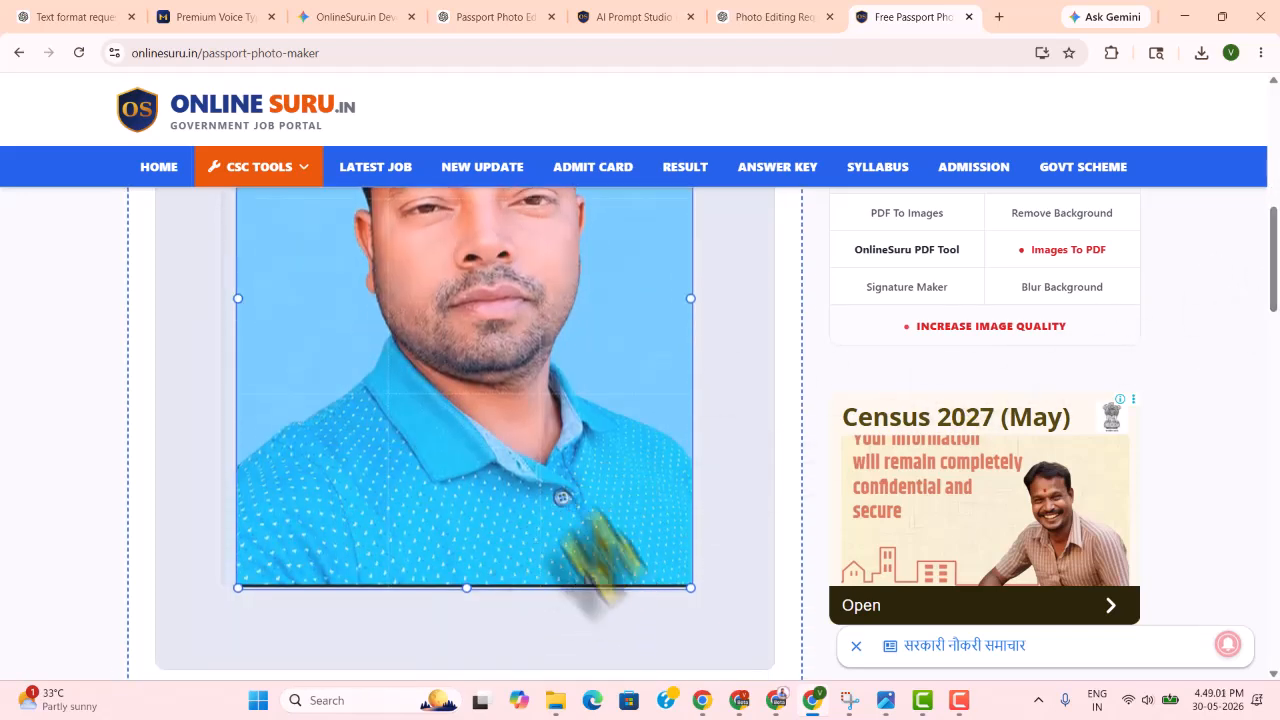
left_click_drag(691, 590, 688, 584)
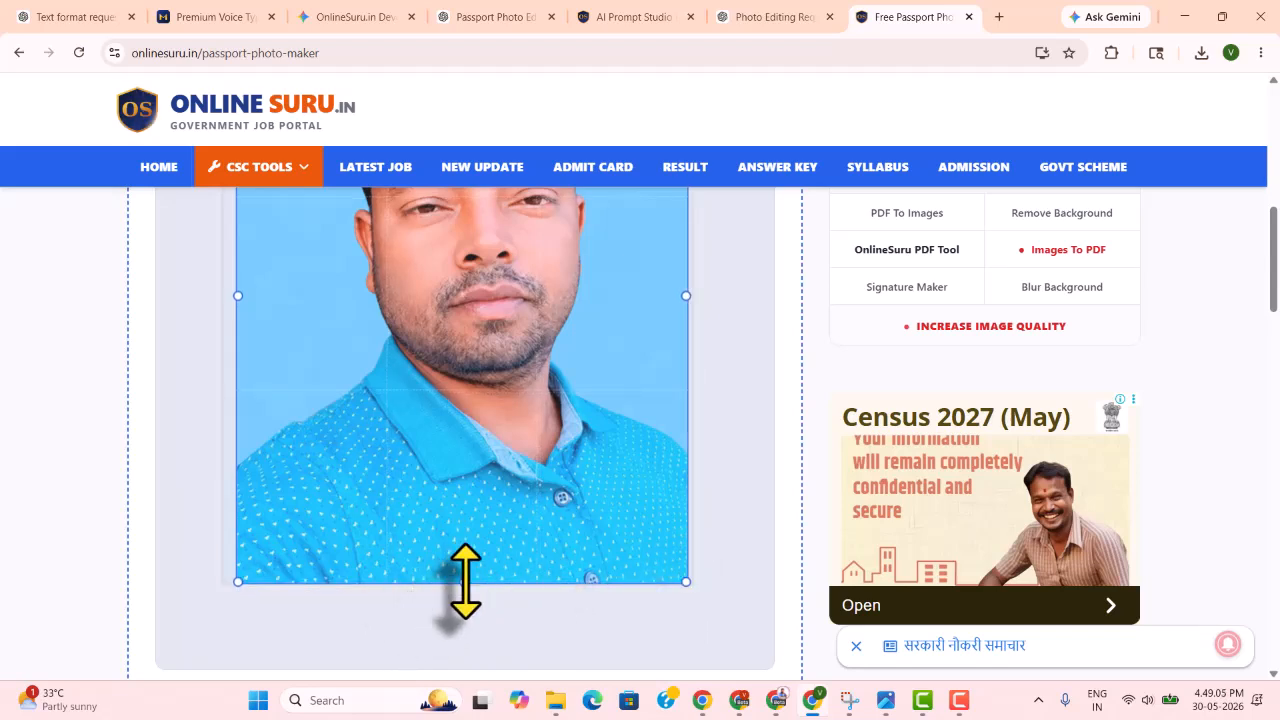
left_click_drag(466, 585, 466, 578)
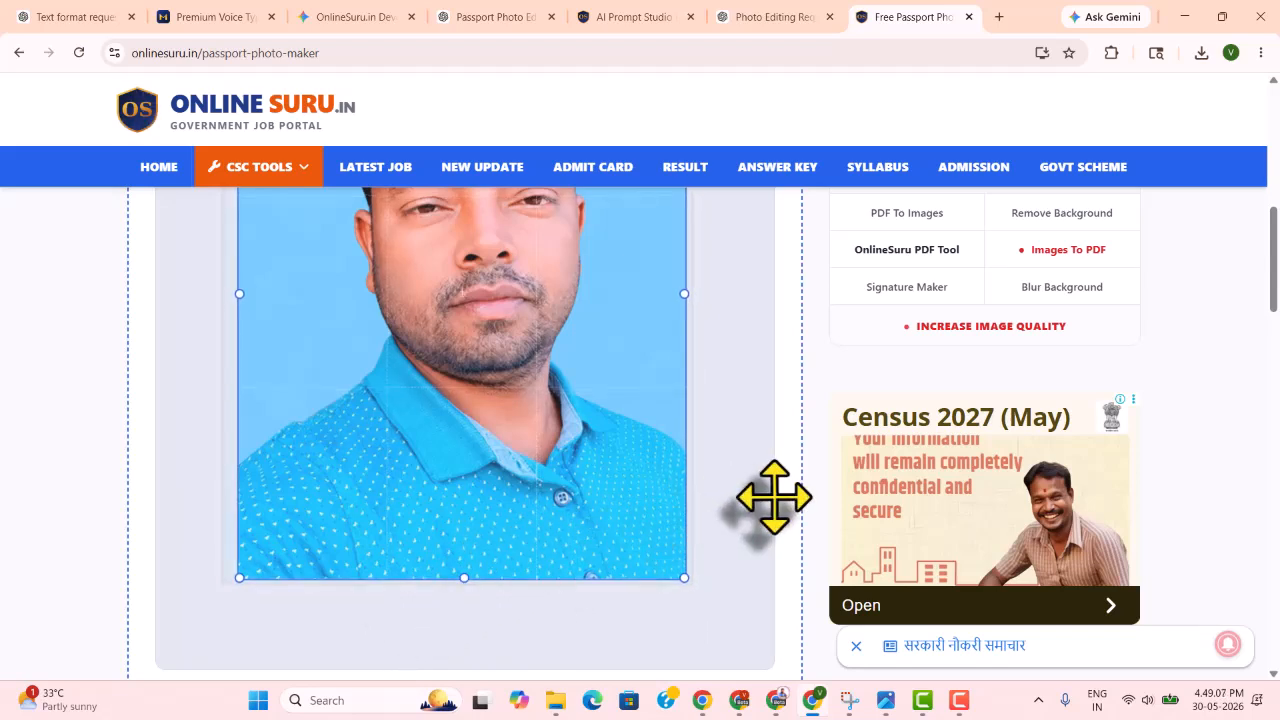
scroll(775, 497, "up", 3)
scroll(787, 525, "down", 3)
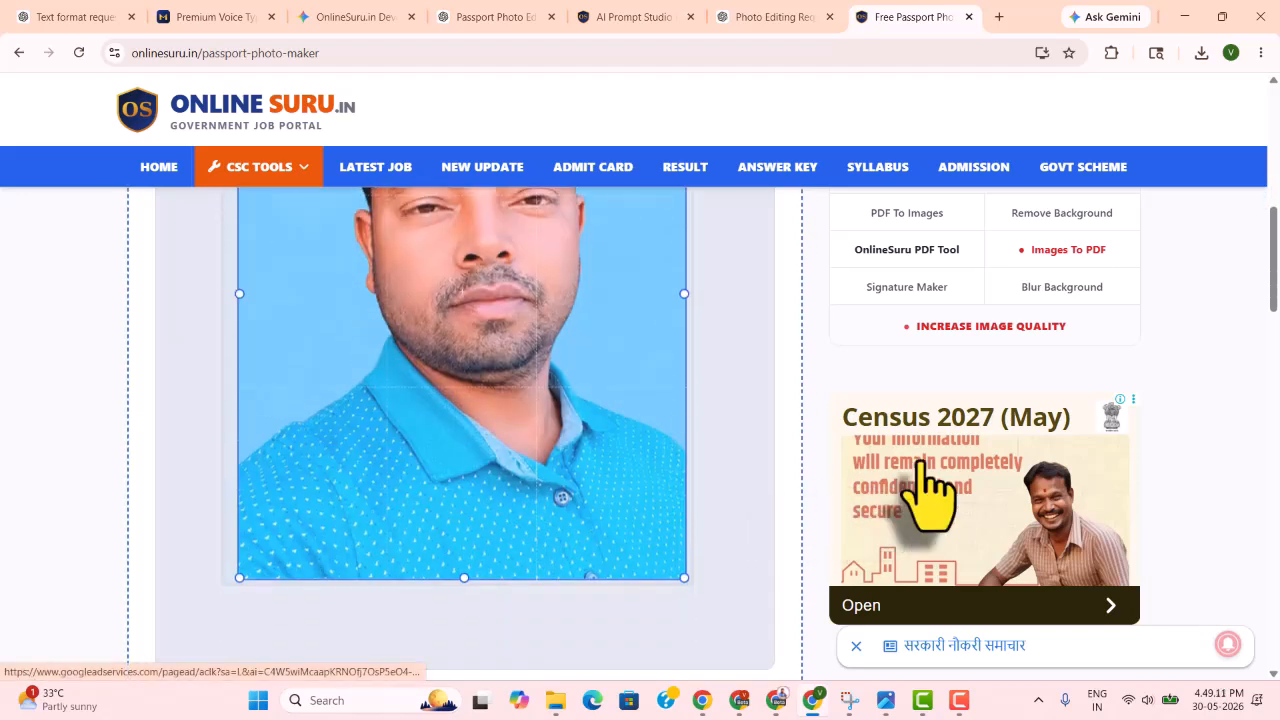
Open the advanced settings of the print layout and examine the AI Photo Enhancer, Photo Border and Cutting Guides options
scroll(929, 490, "down", 2)
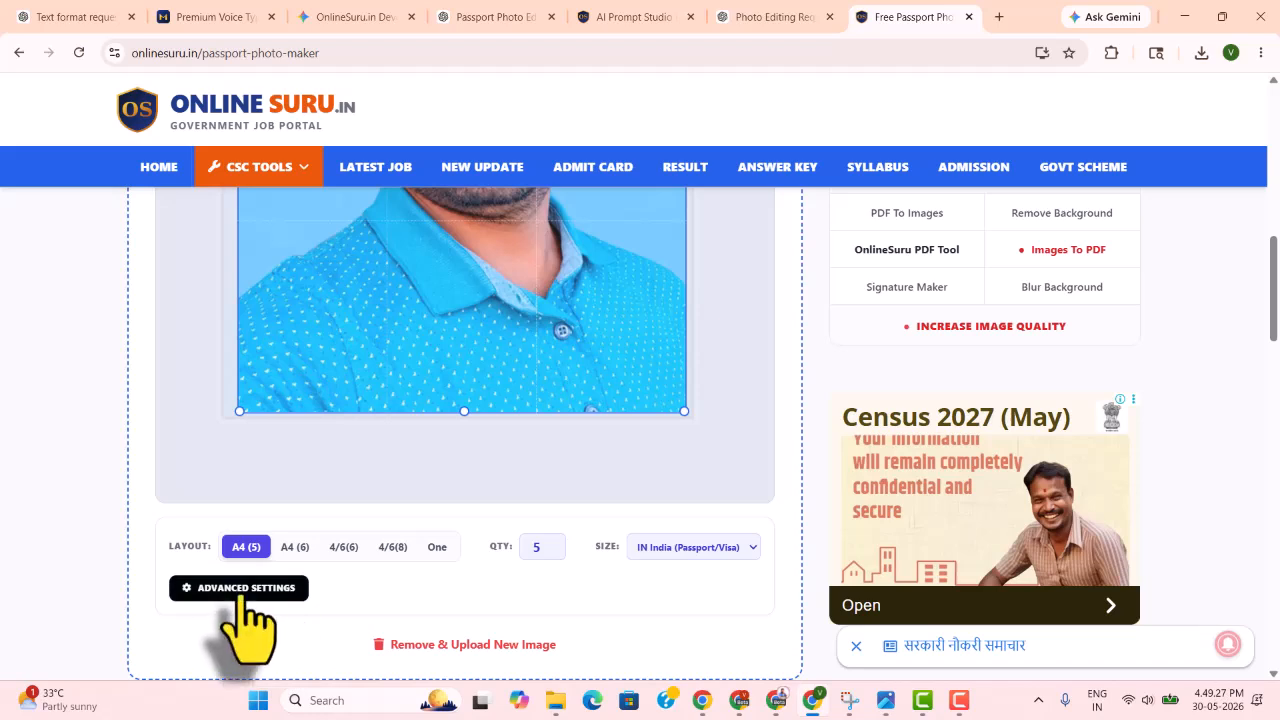
scroll(248, 622, "down", 1)
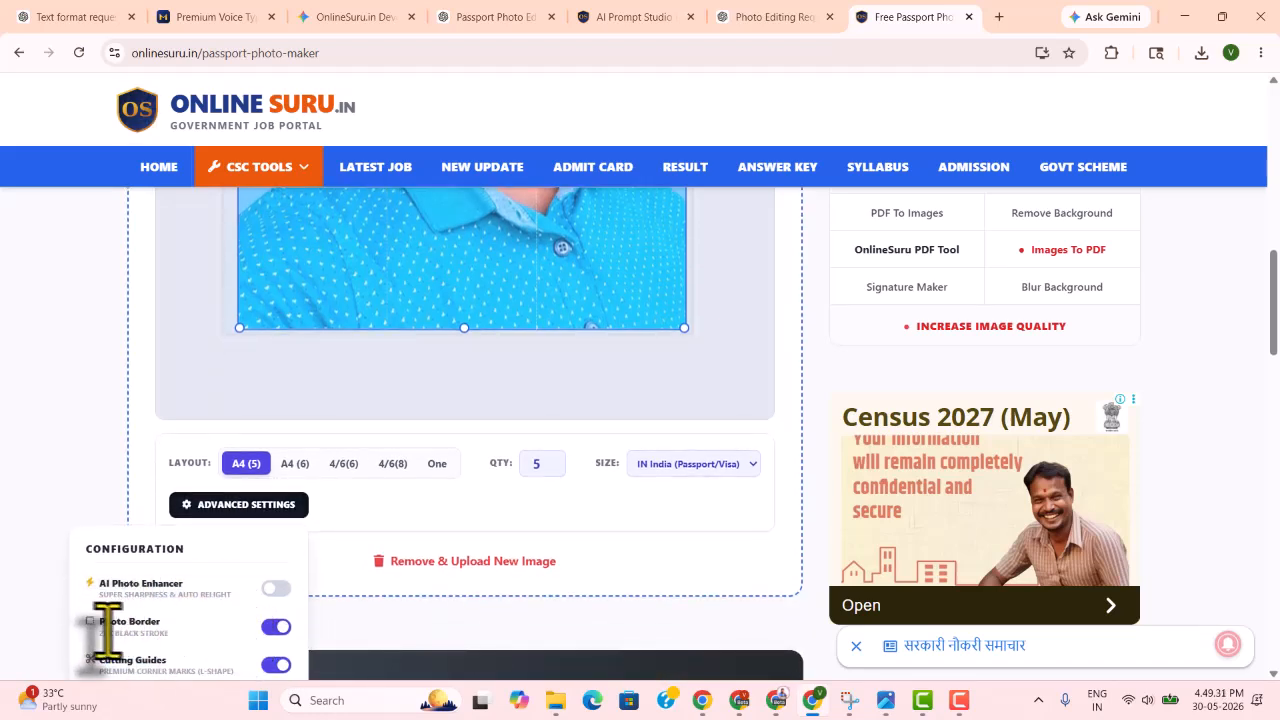
scroll(259, 640, "down", 1)
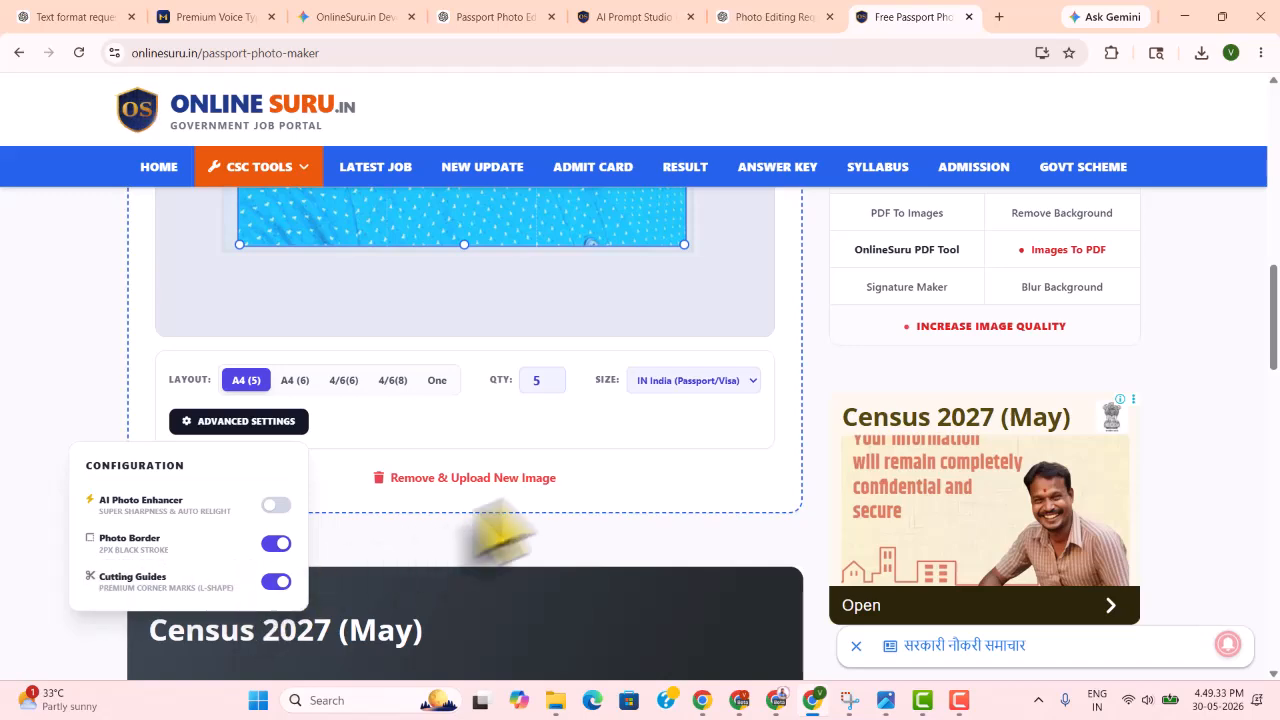
Generate the photo preview for the A4 (5) layout with five India passport photos
scroll(498, 545, "down", 5)
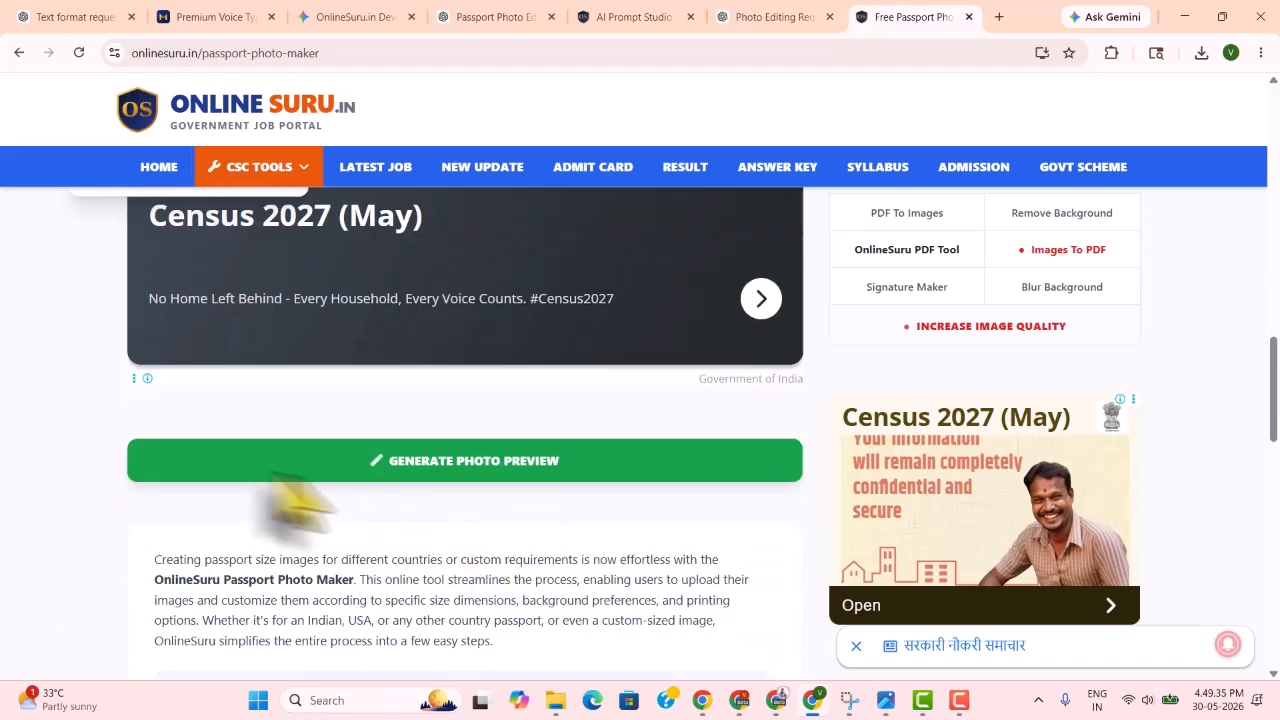
left_click(488, 455)
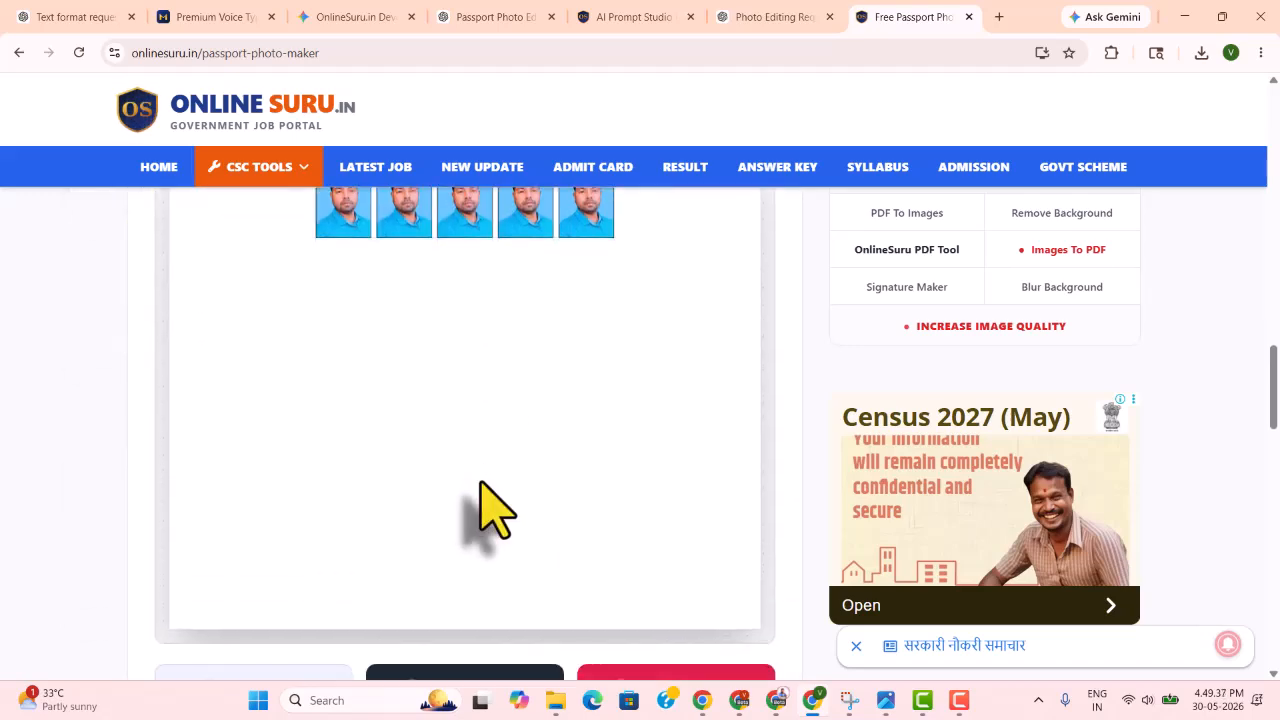
scroll(488, 510, "down", 2)
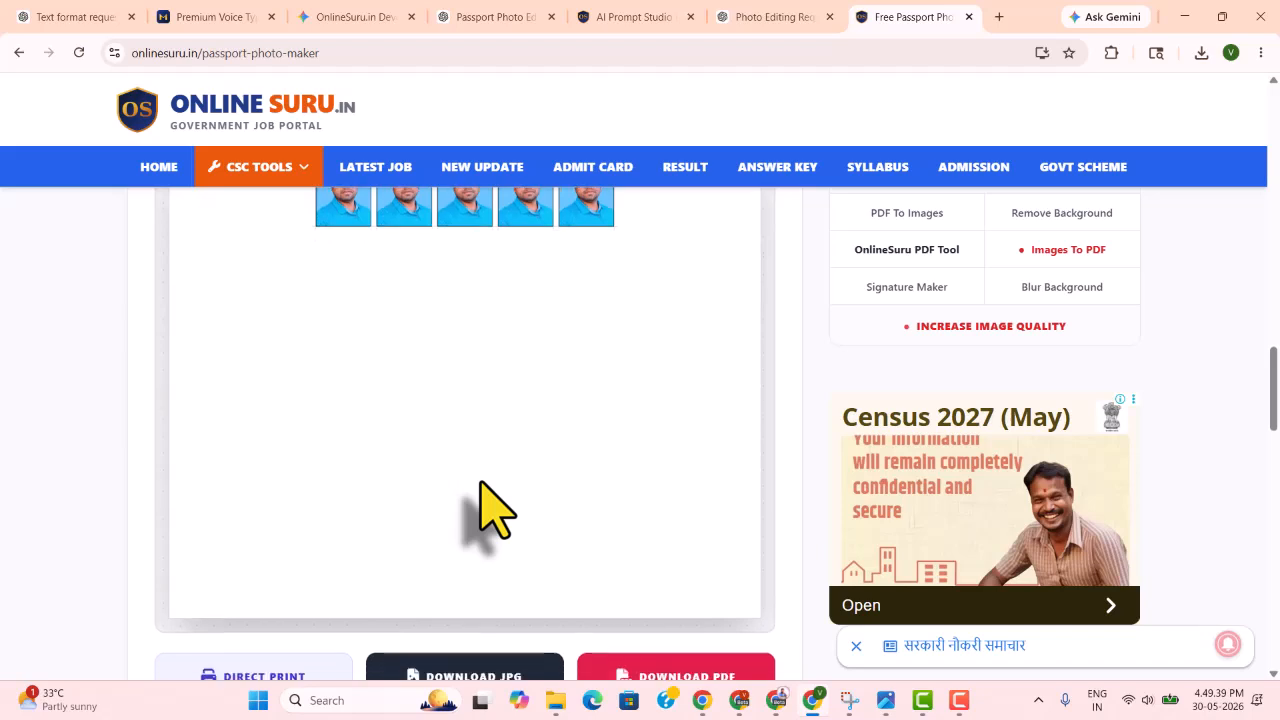
Download the A4 passport photo sheet as a PDF and open the downloaded file "OnlineSuru_A4_Passport_Sheet (2).pdf"
scroll(420, 495, "down", 3)
scroll(430, 528, "up", 3)
scroll(428, 522, "down", 2)
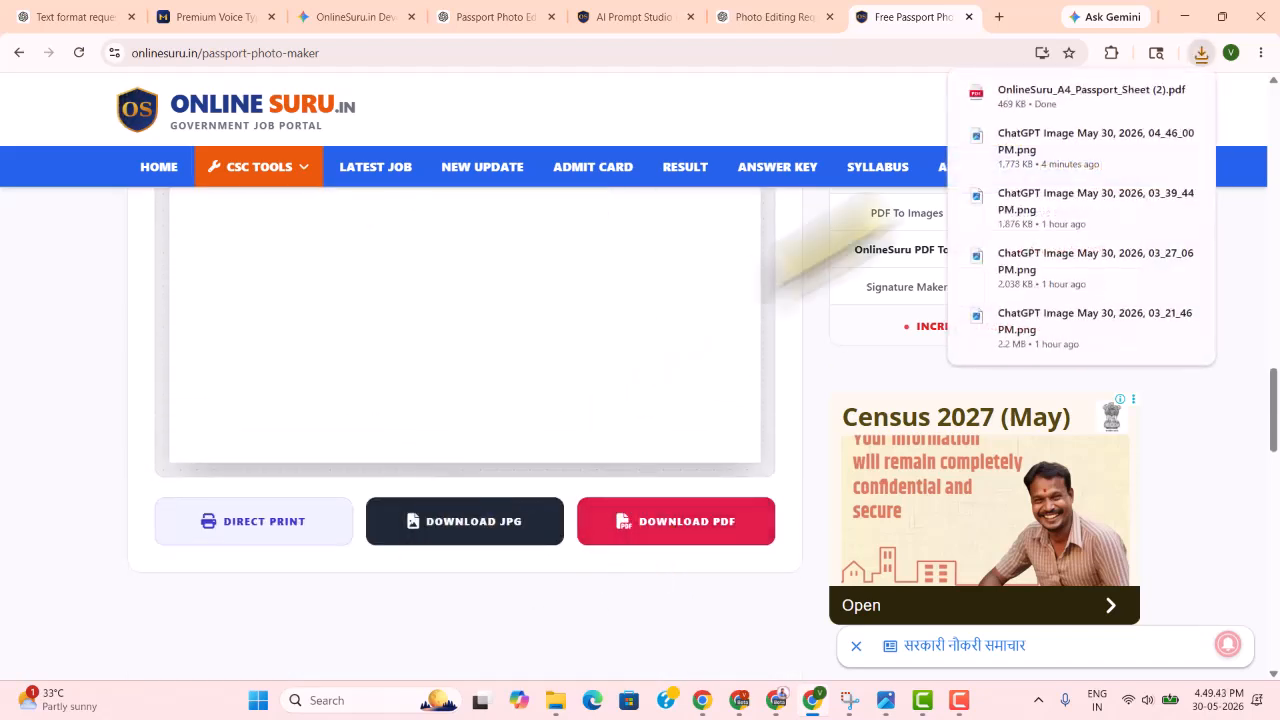
left_click(1080, 98)
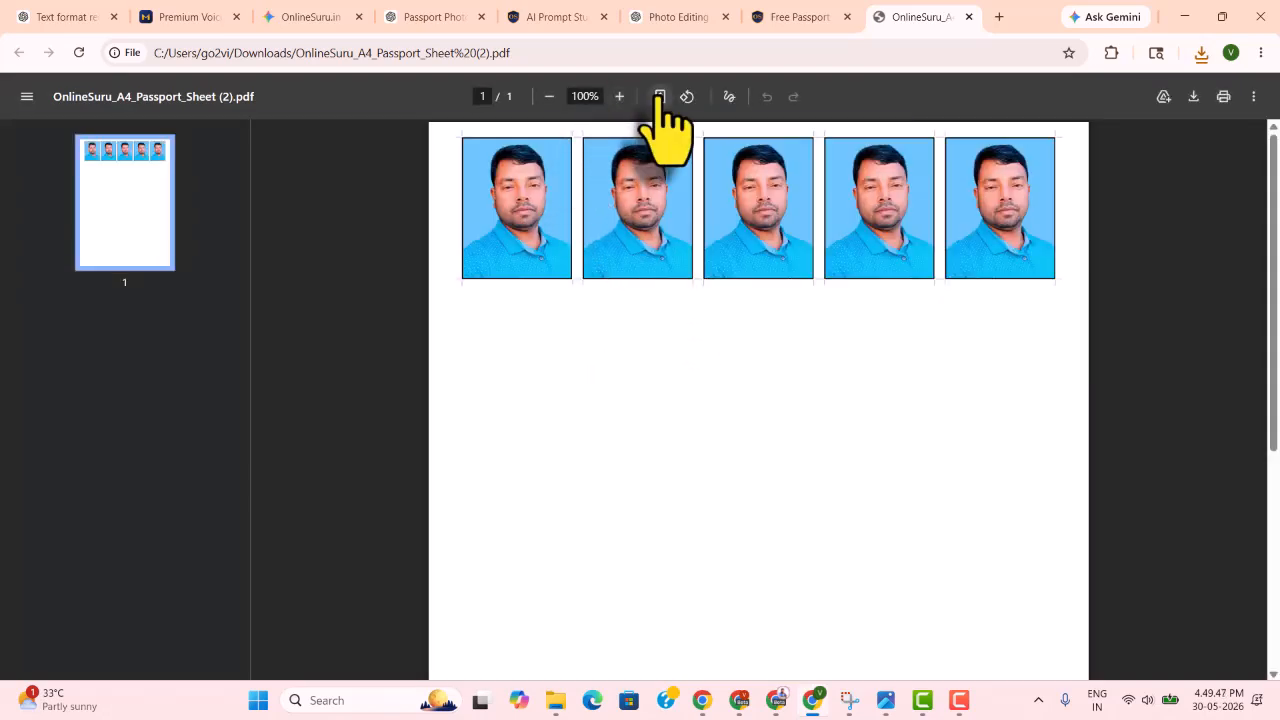
Examine the photo quality, borders and cutting marks of the PDF sheet at up to 250% zoom, then reduce it to 125%
left_click(620, 96)
left_click(620, 96)
left_click(620, 96)
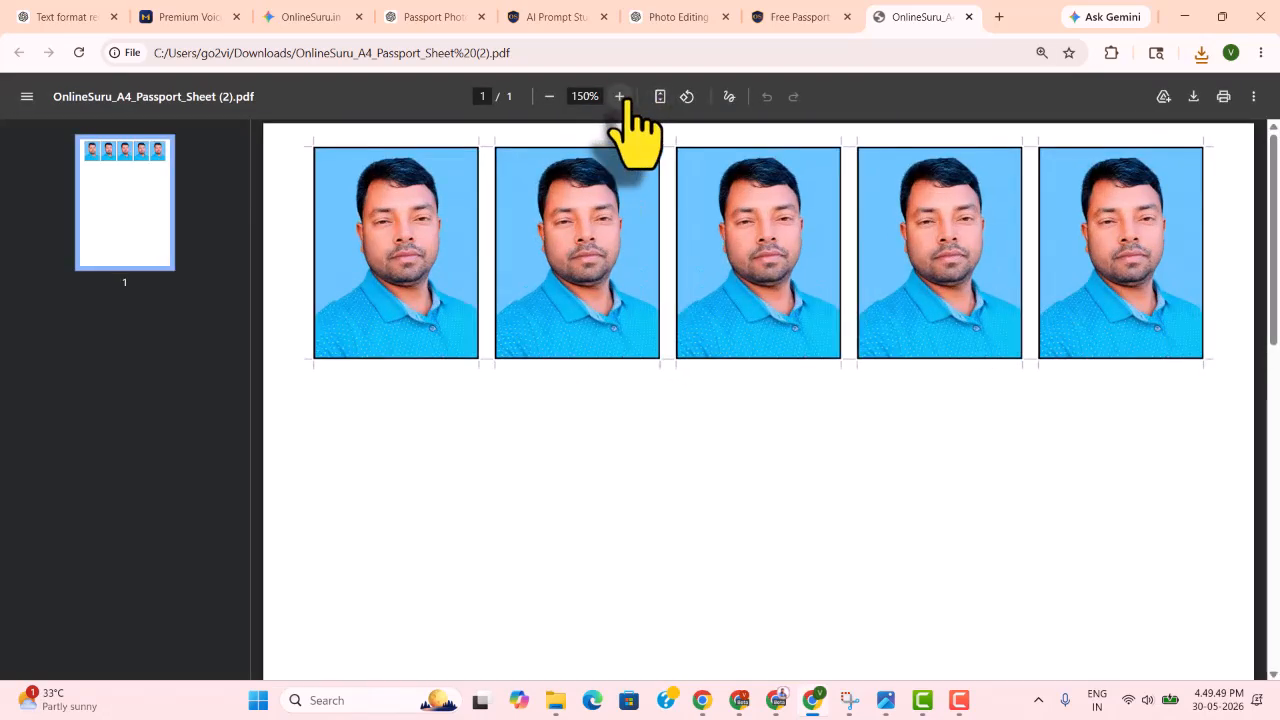
left_click(620, 96)
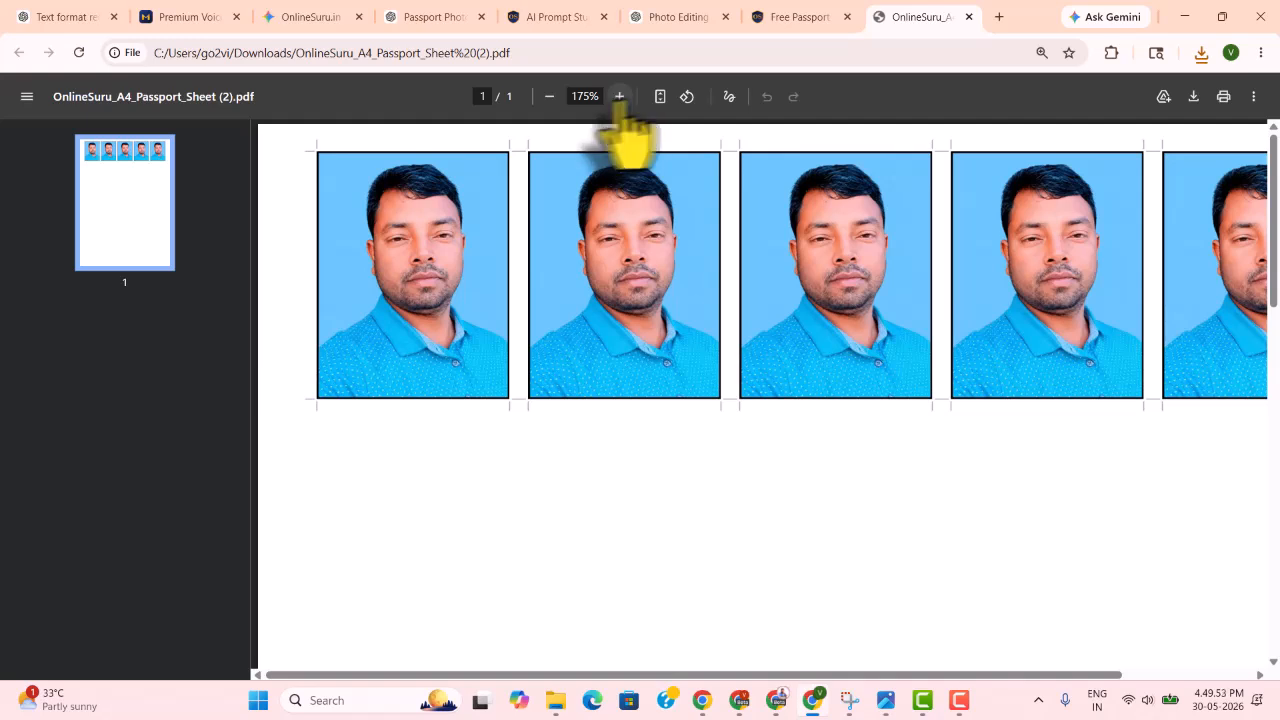
left_click(620, 96)
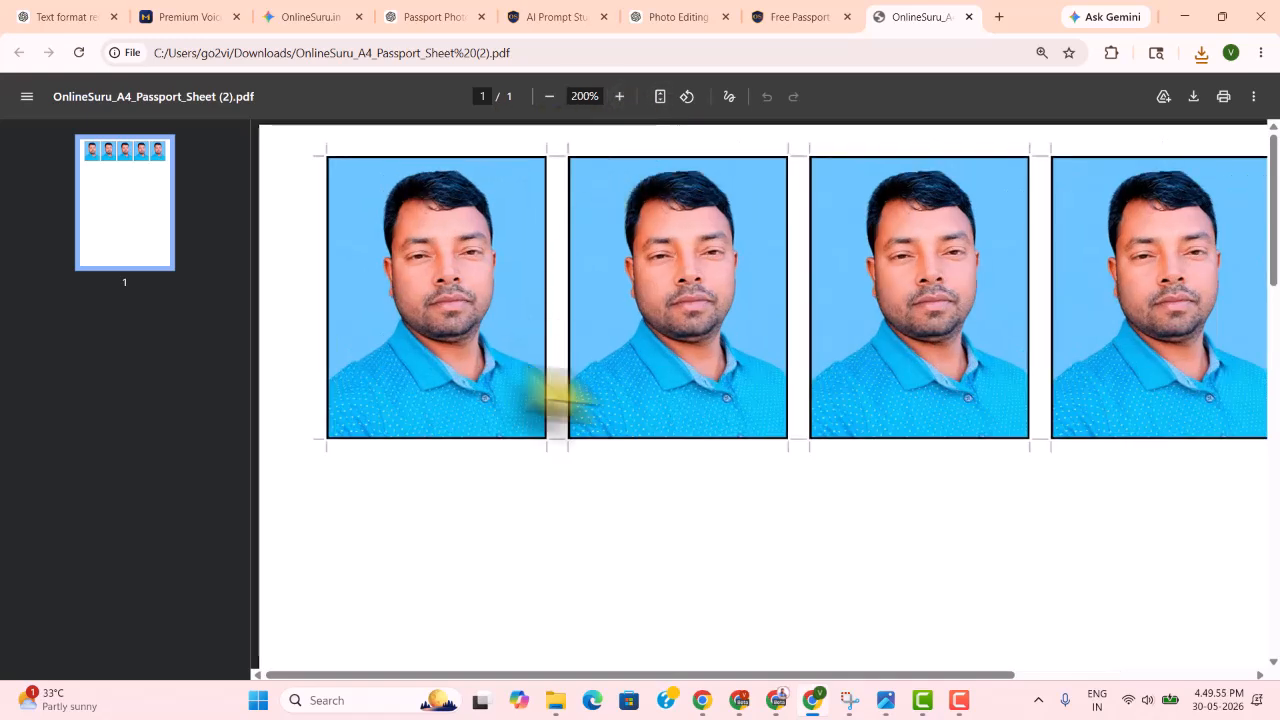
left_click(620, 96)
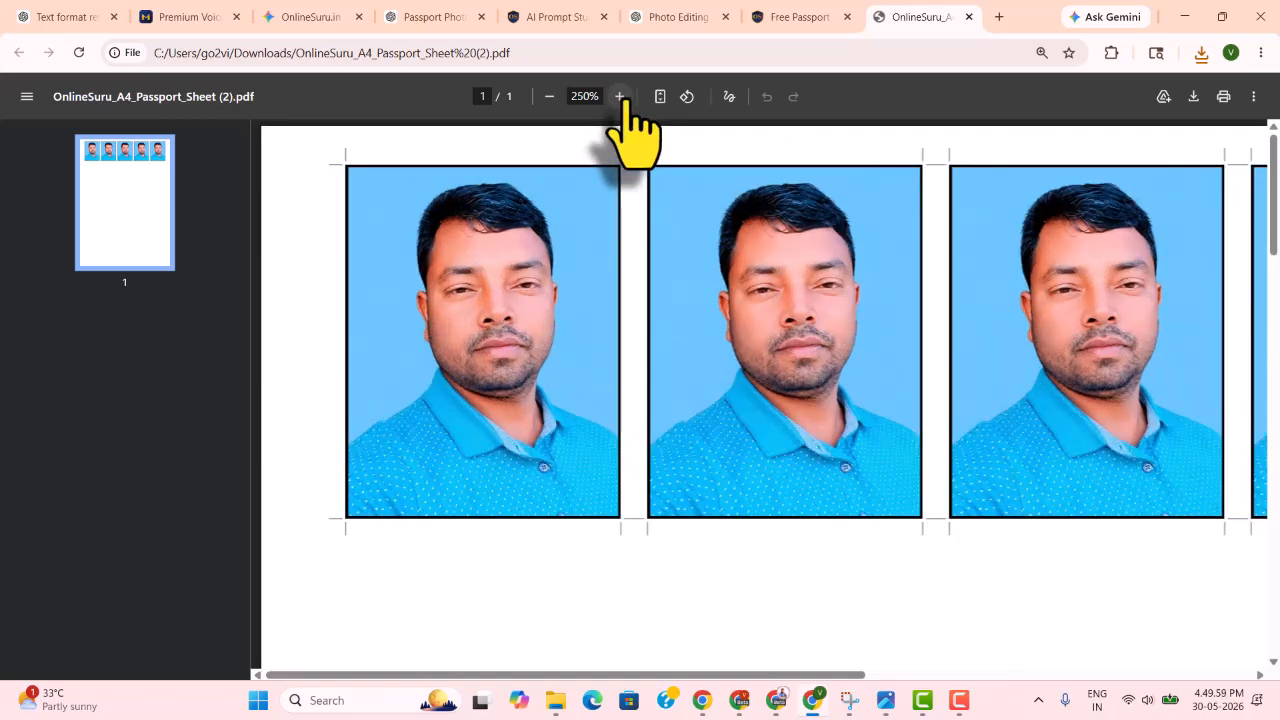
left_click(548, 96)
left_click(548, 96)
left_click(548, 96)
left_click(548, 96)
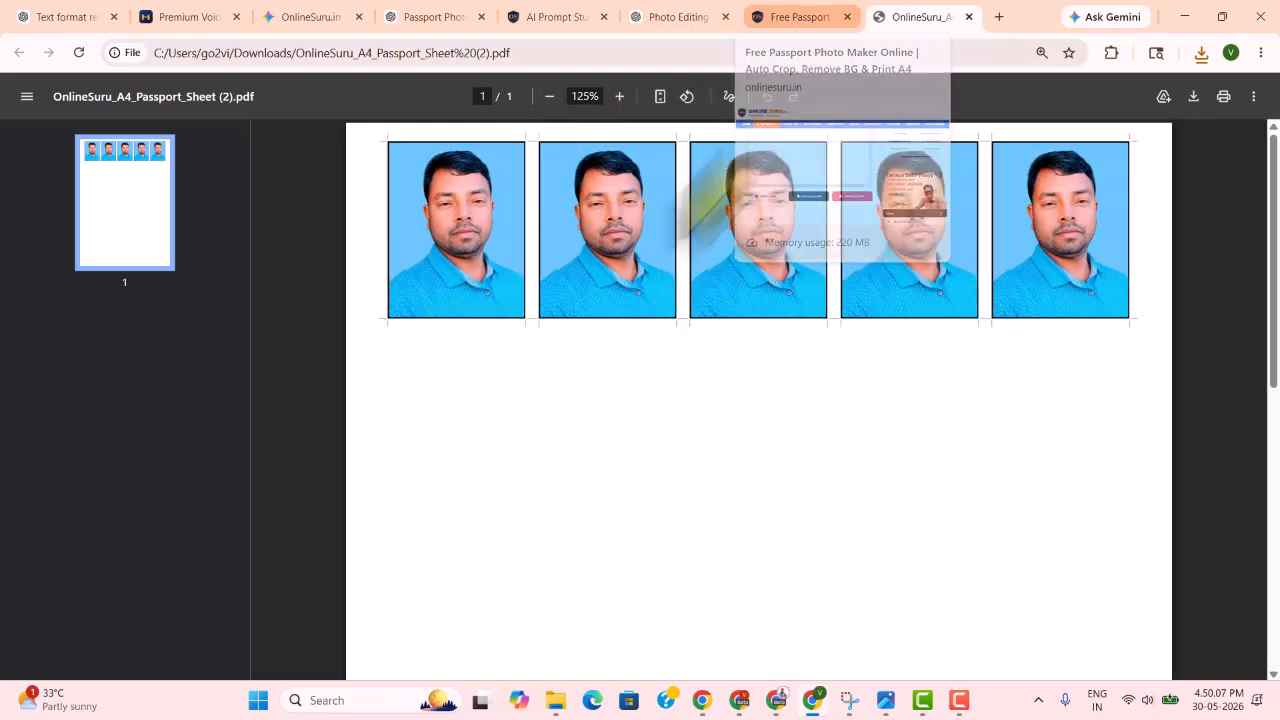
Return to the passport photo maker, change the print layout to 4/6(8), and generate a new photo preview
left_click(791, 22)
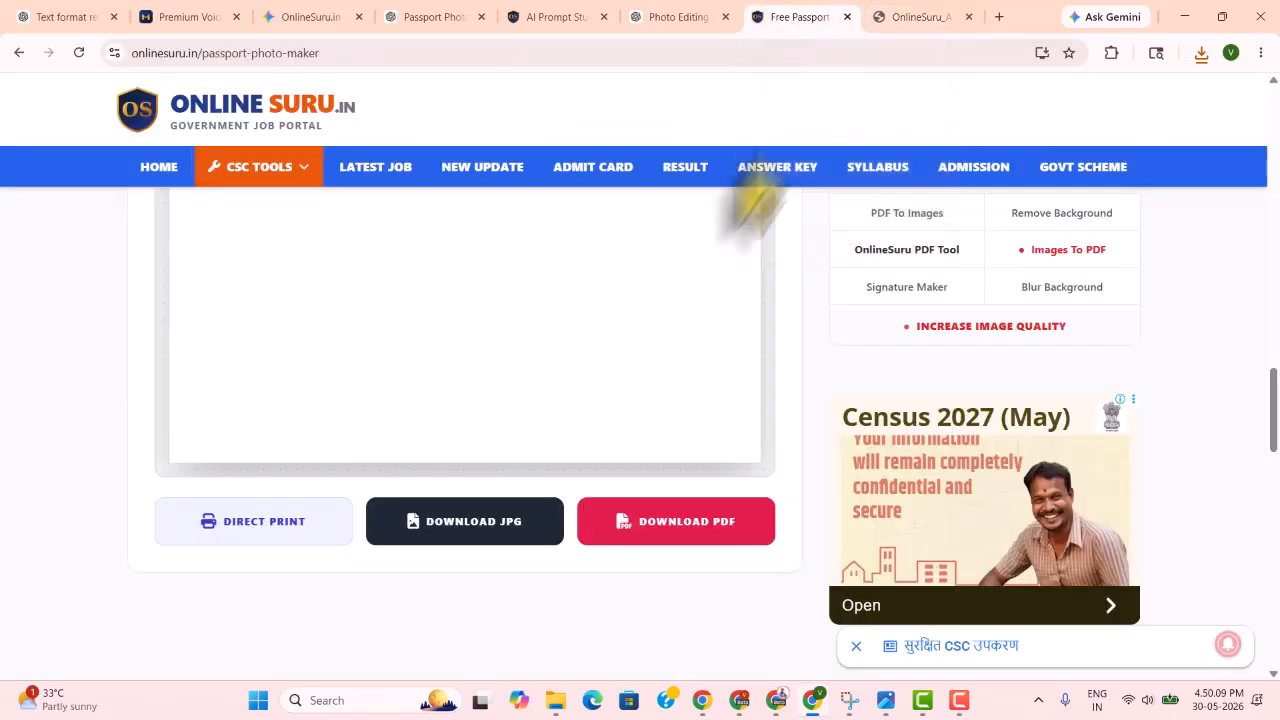
scroll(692, 442, "up", 3)
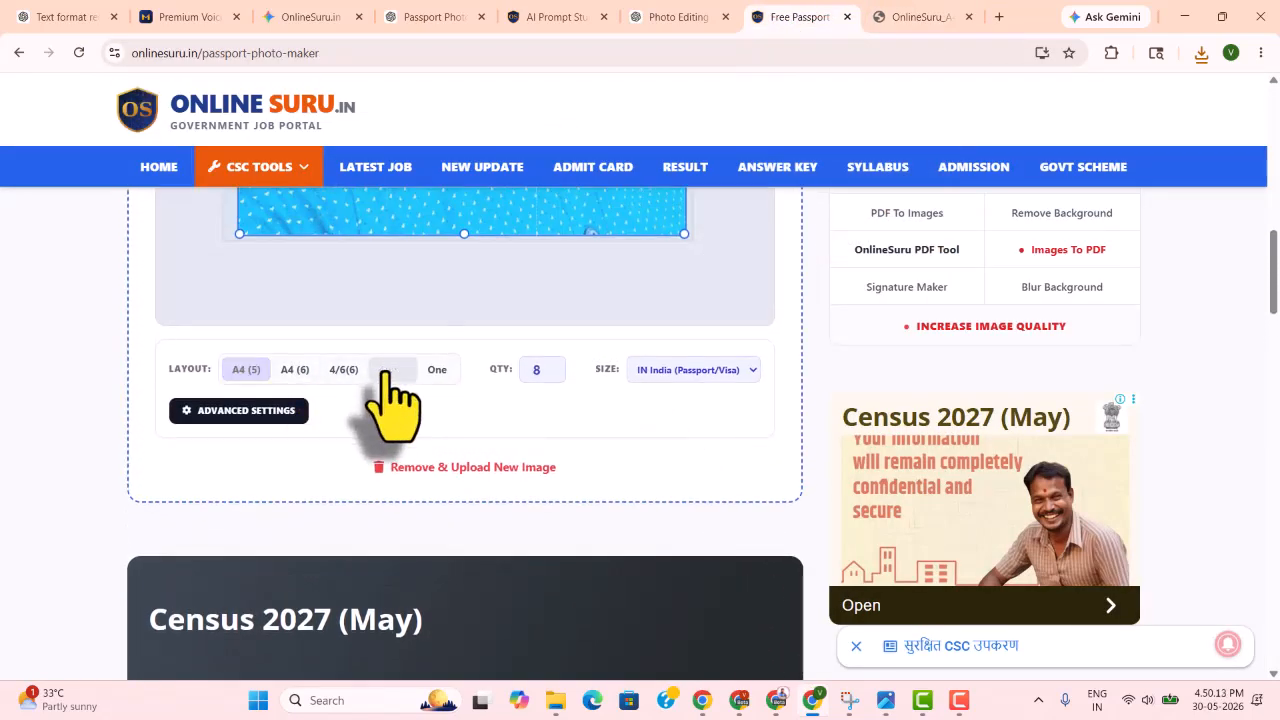
left_click(388, 370)
scroll(608, 429, "down", 6)
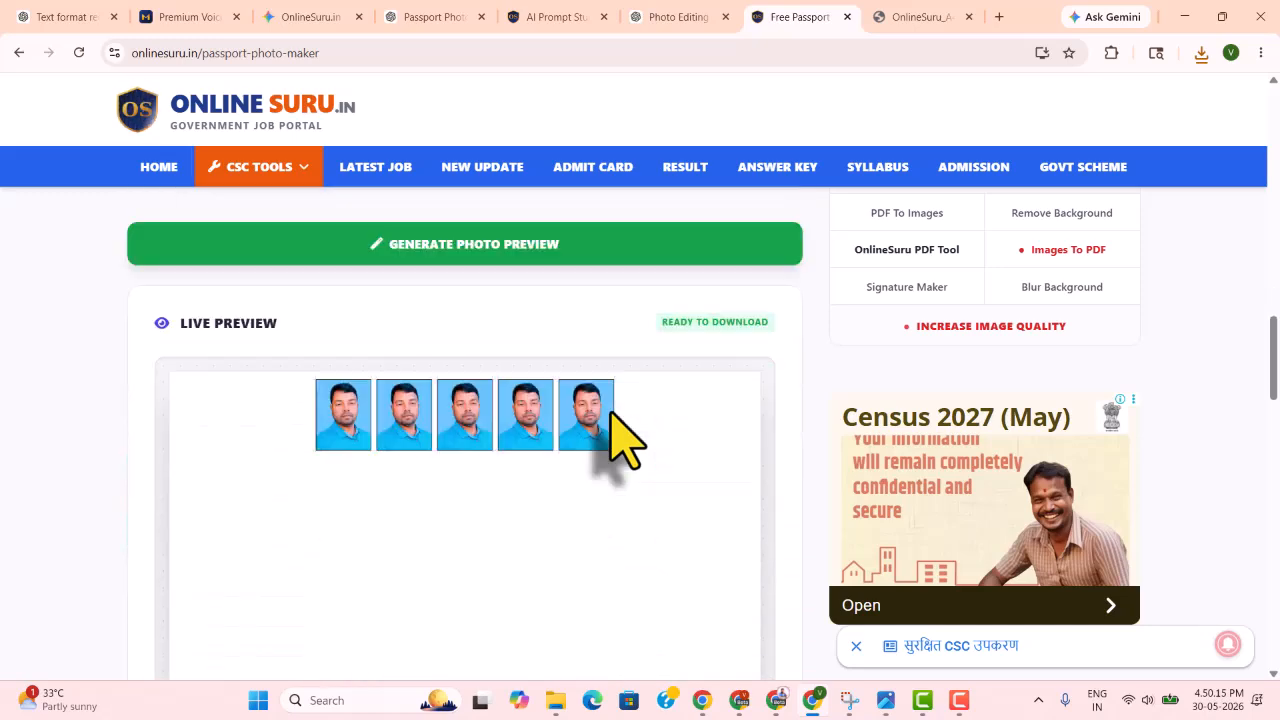
scroll(610, 412, "up", 4)
scroll(610, 412, "down", 3)
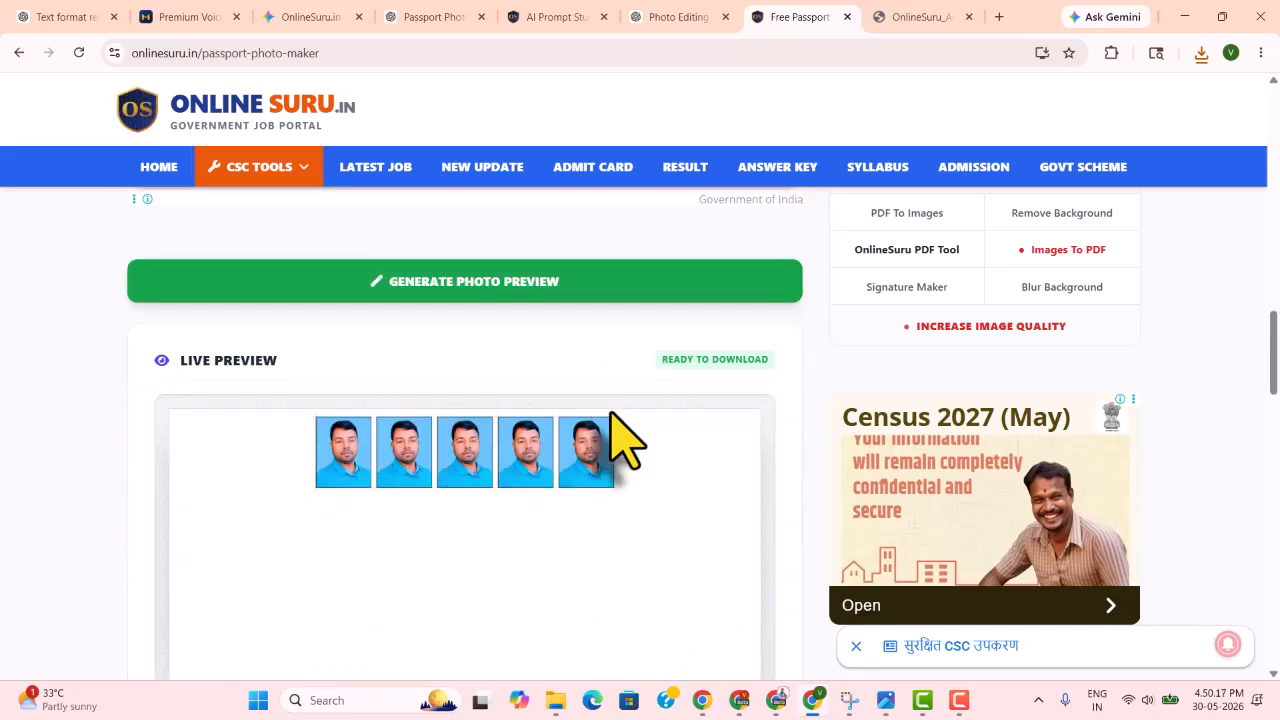
left_click(520, 295)
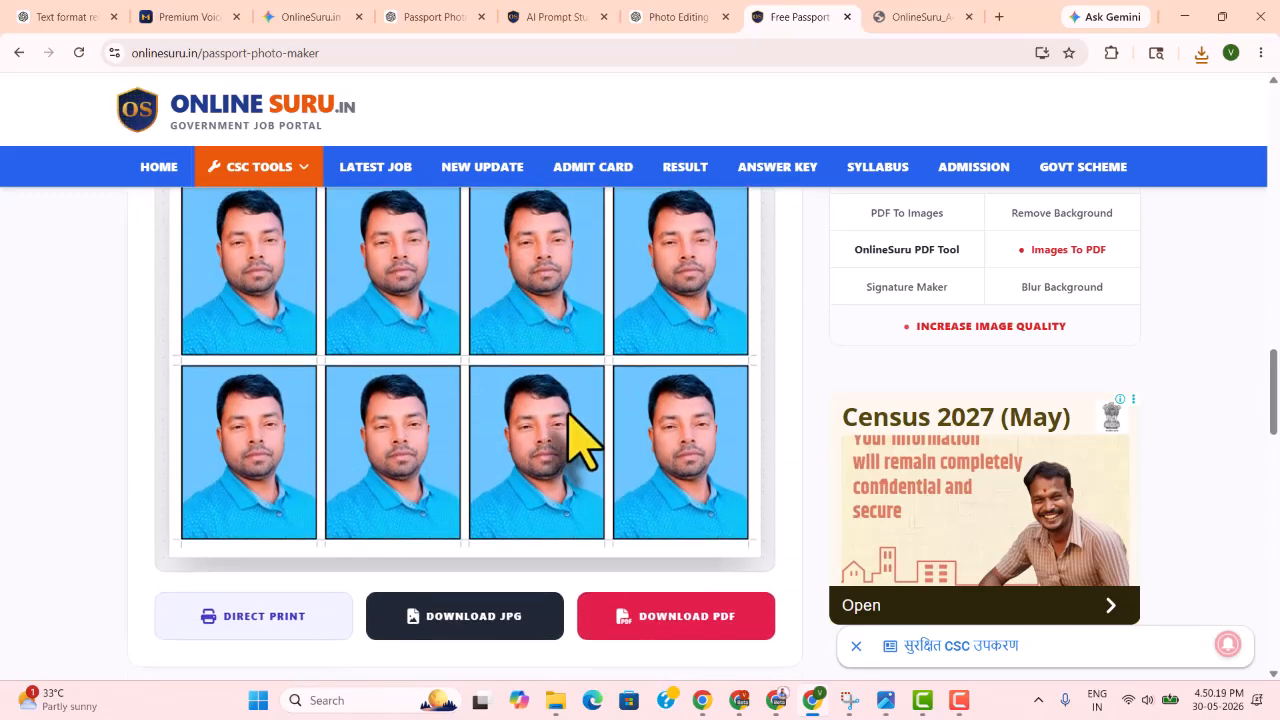